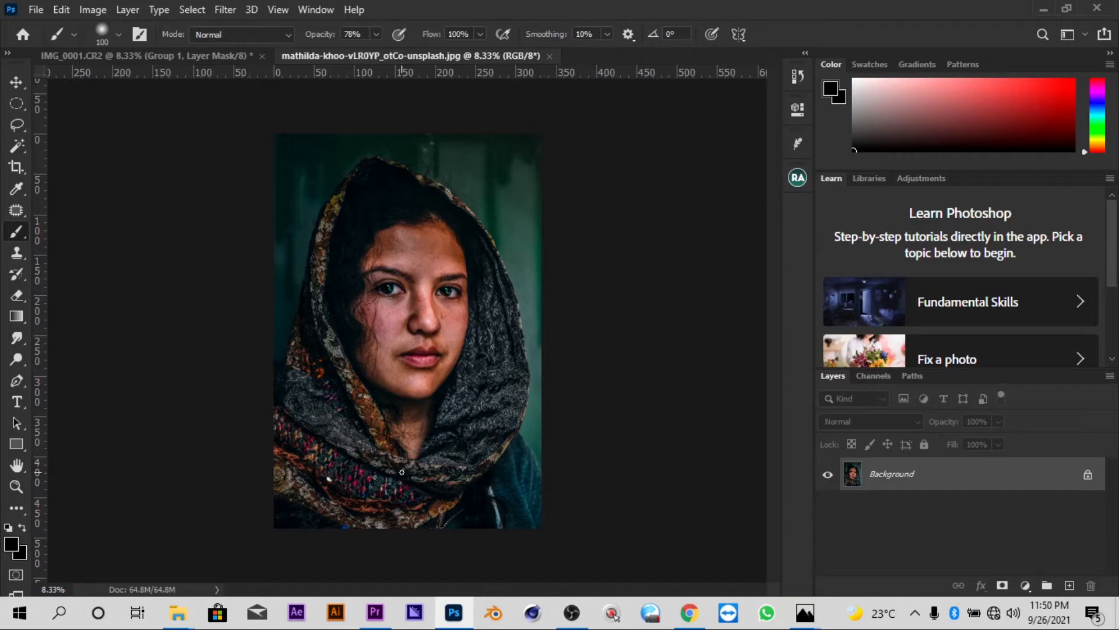
- Duplicate the Background layer and convert the copy to a smart object
key(ctrl+j)
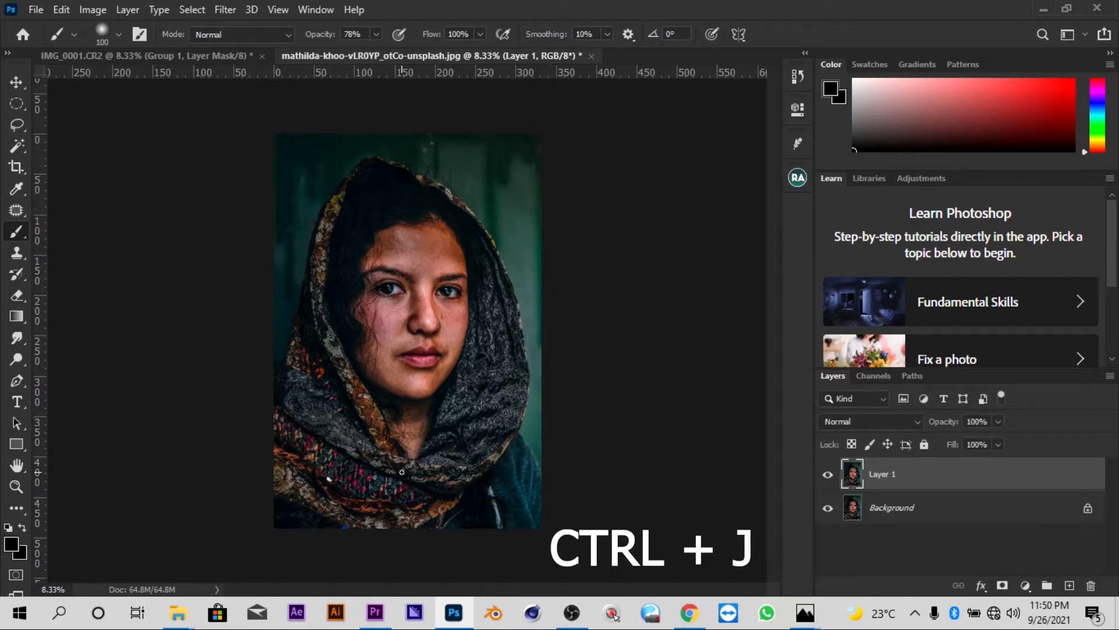
right_click(921, 469)
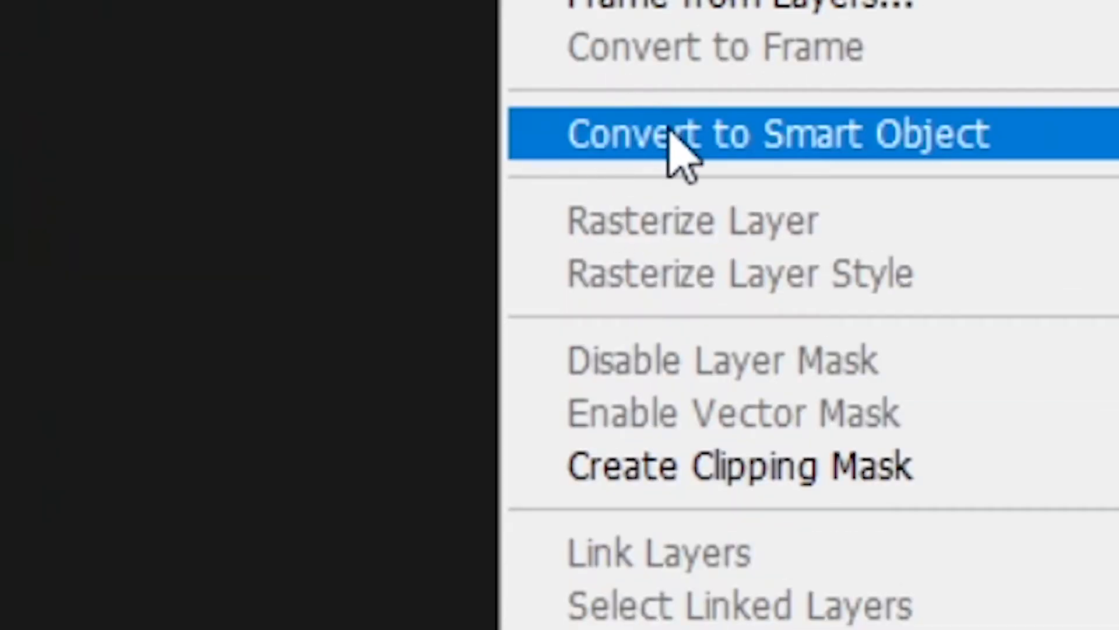
click(670, 132)
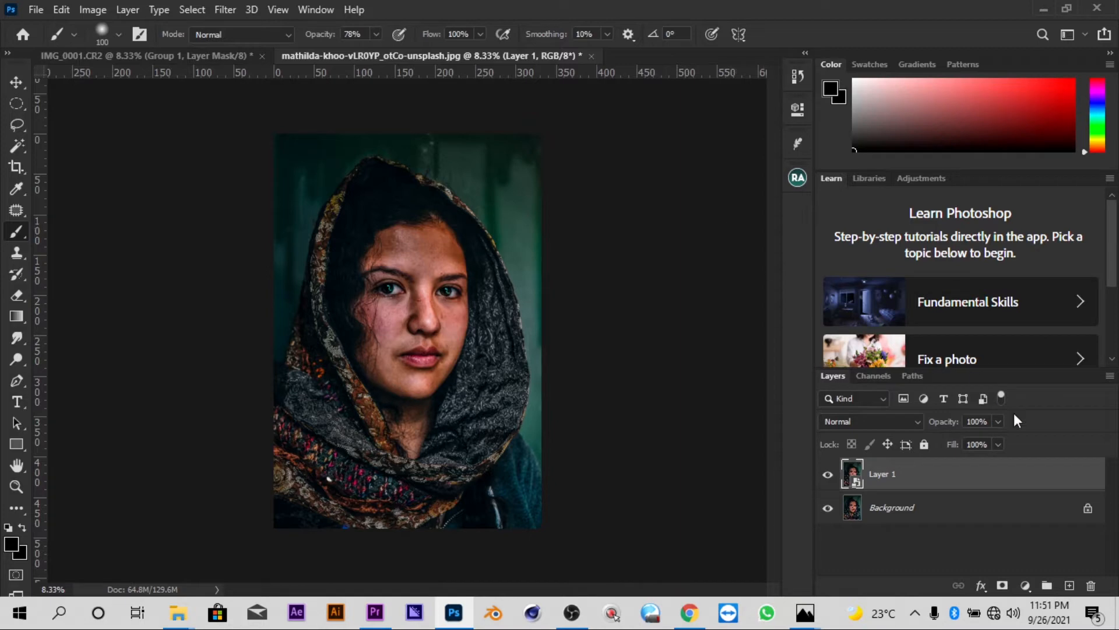
- Duplicate the smart object layer, then rename the lower one "color" and the upper one "texture"
drag(1052, 476, 1070, 579)
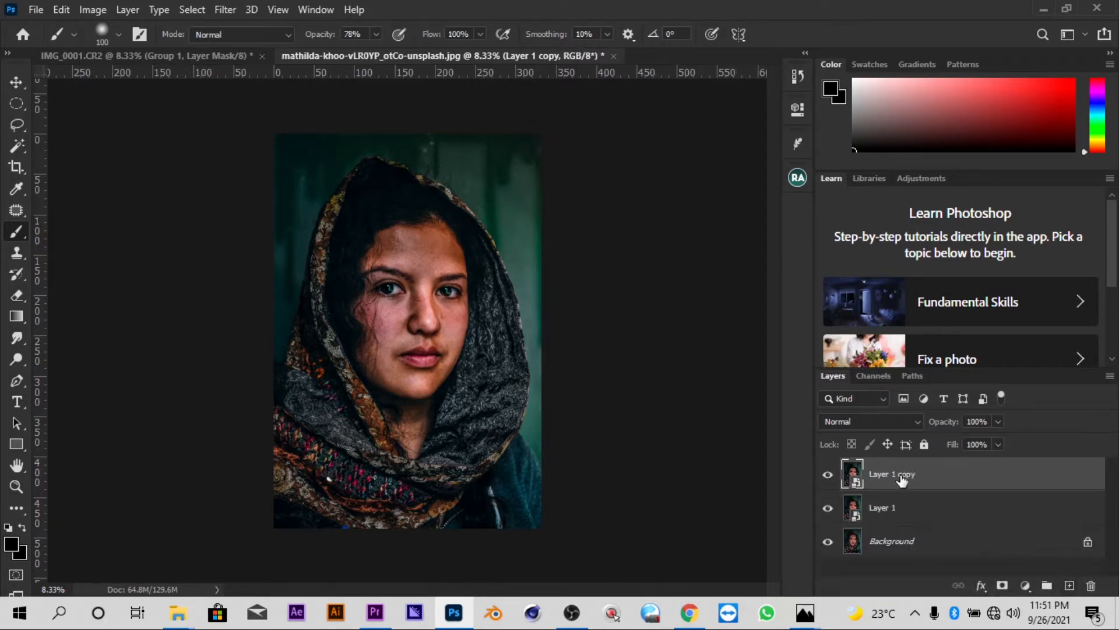
click(885, 510)
double_click(884, 510)
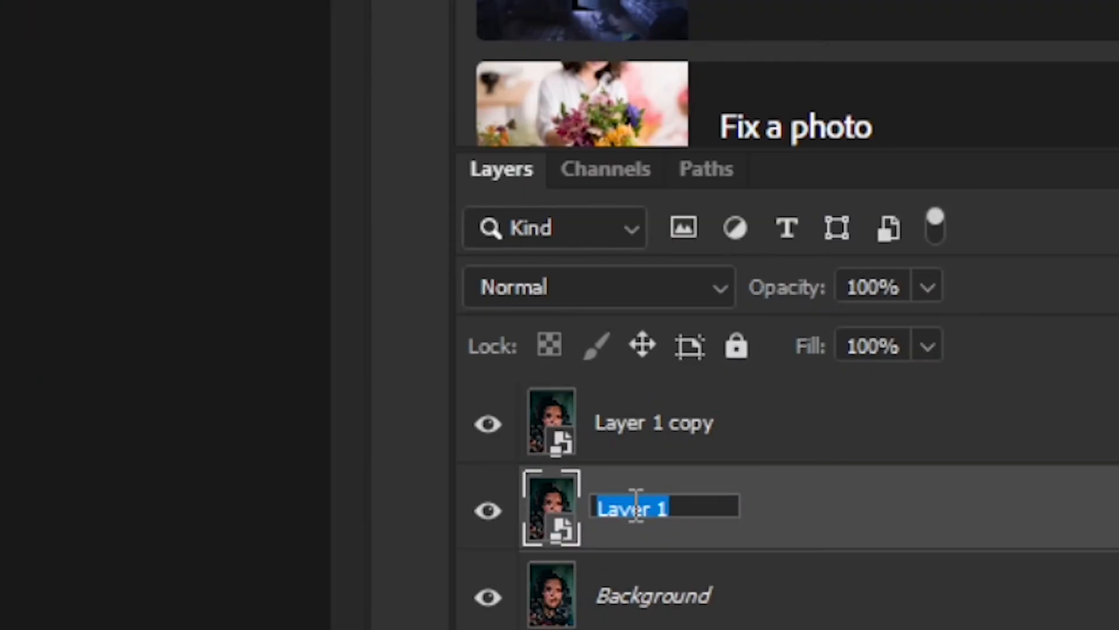
text(color)
key(Return)
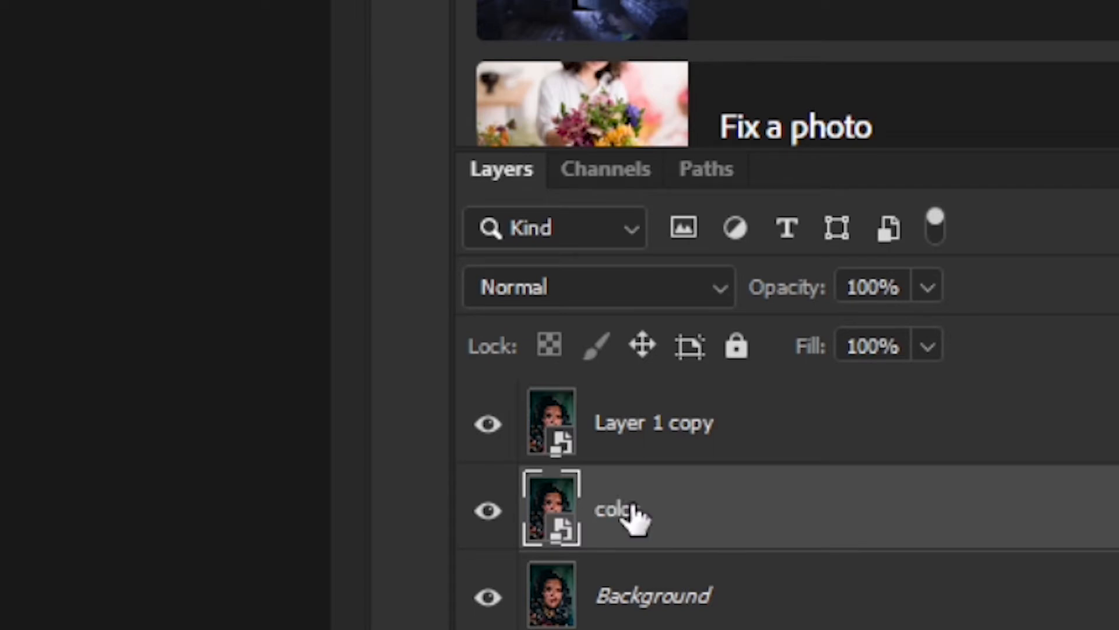
double_click(642, 423)
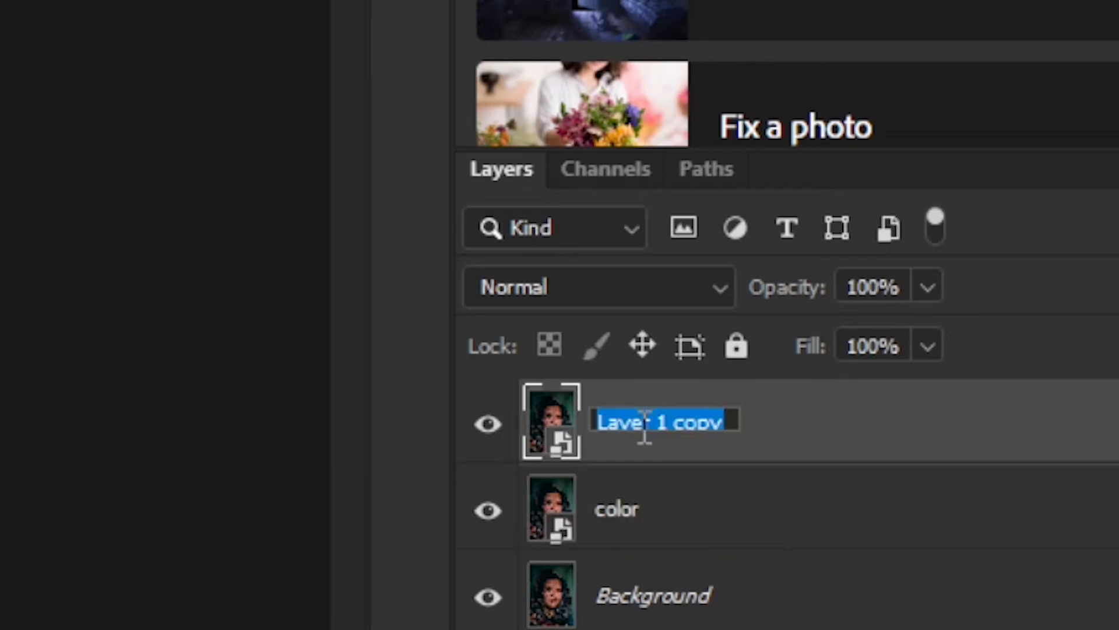
text(texture)
key(Return)
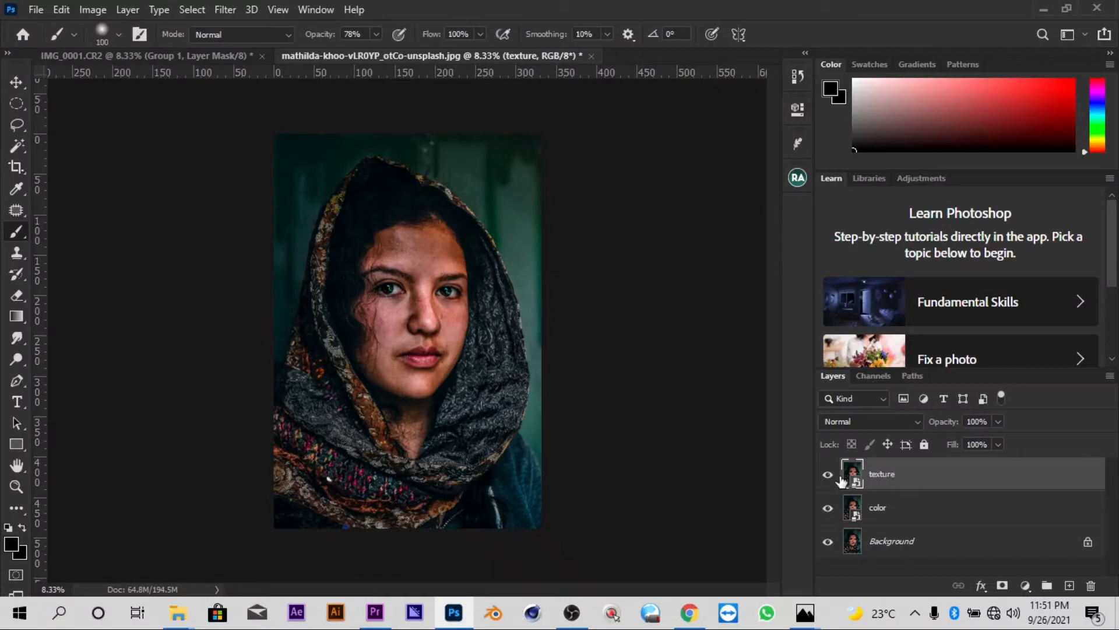
- Hide the texture layer and set up a Gaussian Blur with a 42.9 pixel radius on the color layer
click(887, 509)
click(828, 474)
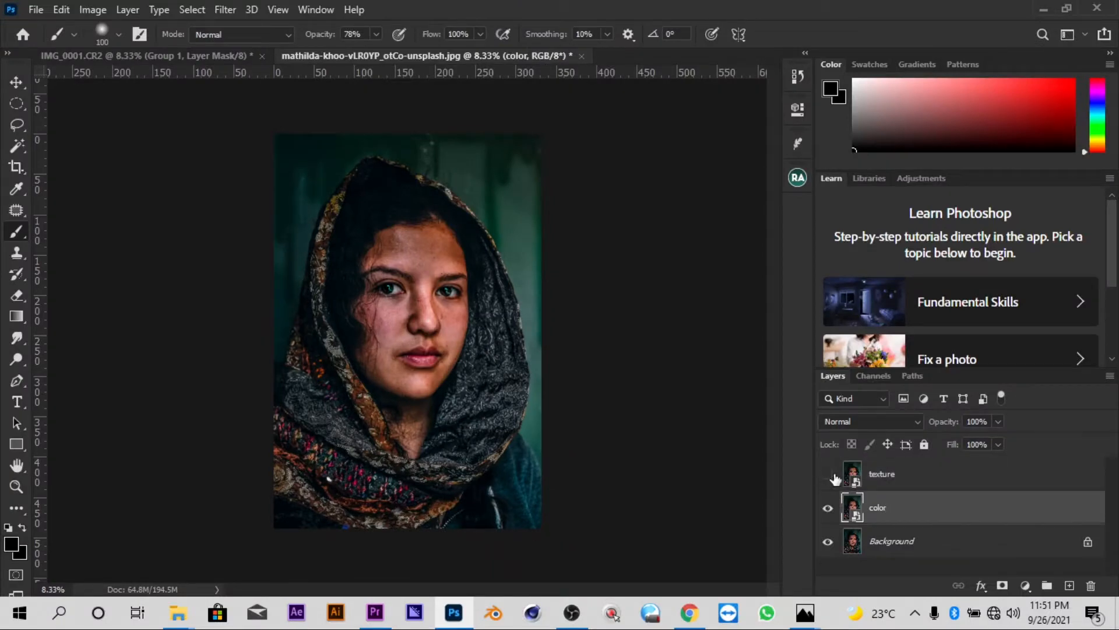
click(230, 8)
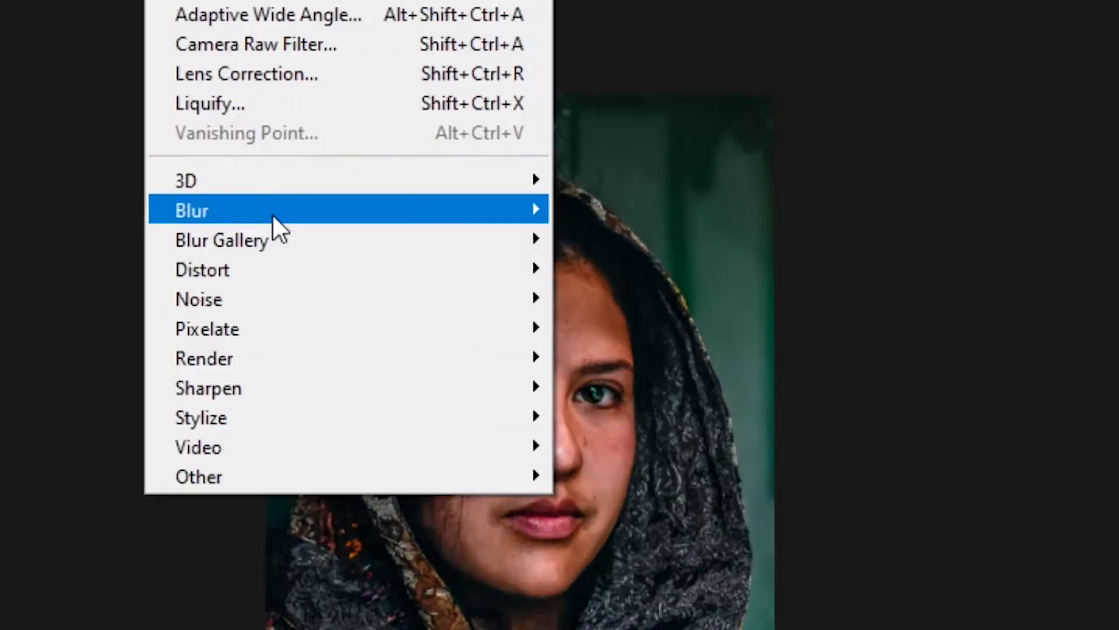
mouse_move(278, 197)
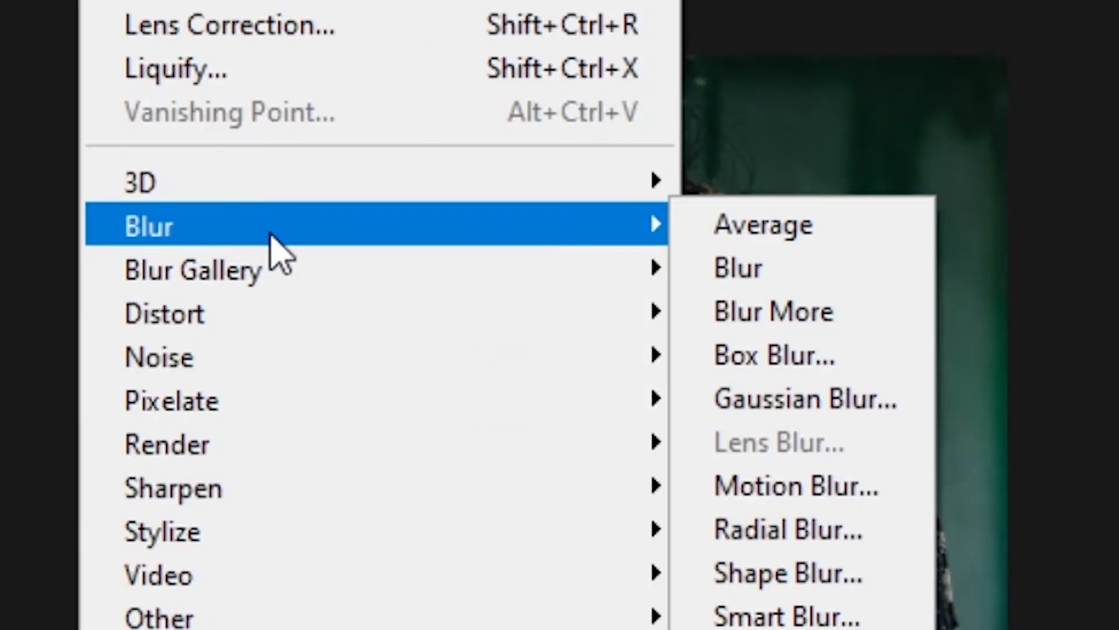
click(781, 420)
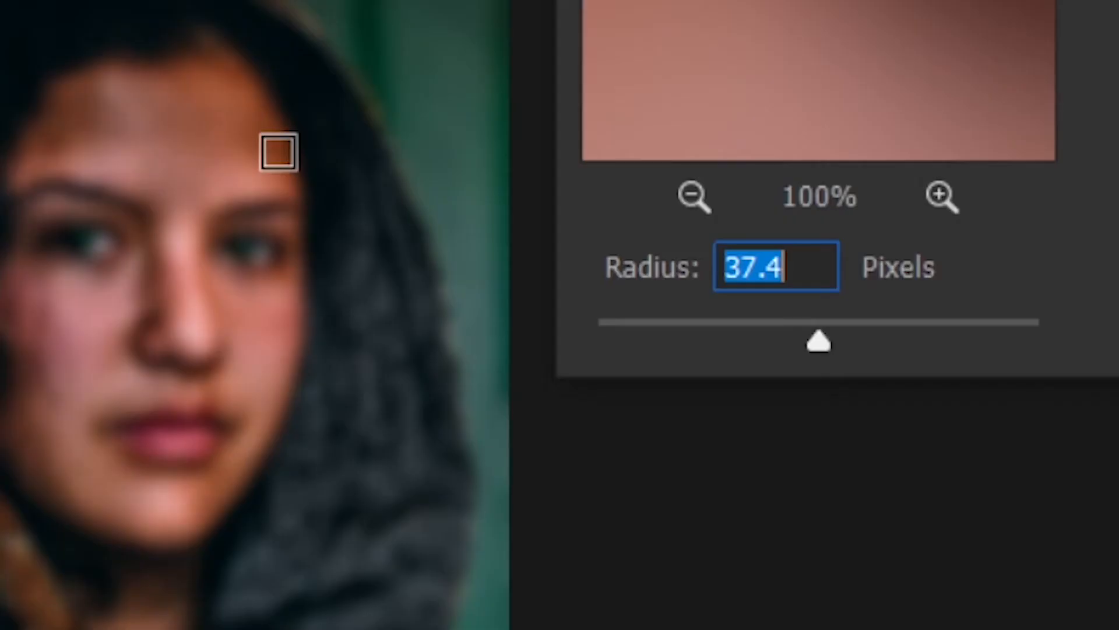
click(166, 141)
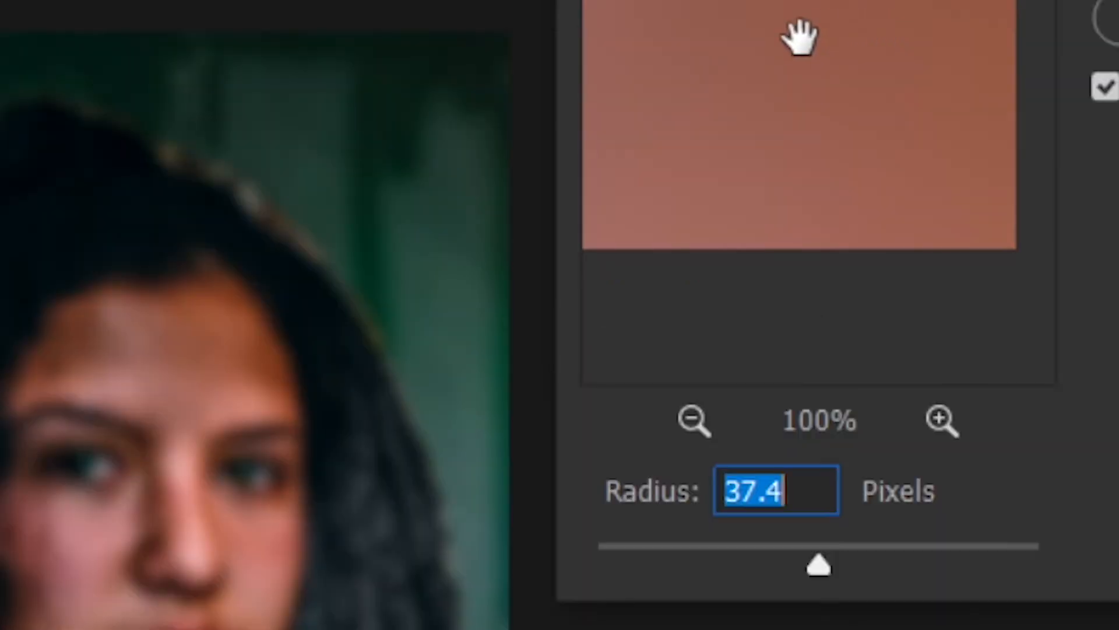
drag(800, 38, 942, 361)
drag(780, 154, 769, 233)
drag(685, 577, 530, 575)
drag(791, 231, 824, 177)
drag(603, 570, 830, 570)
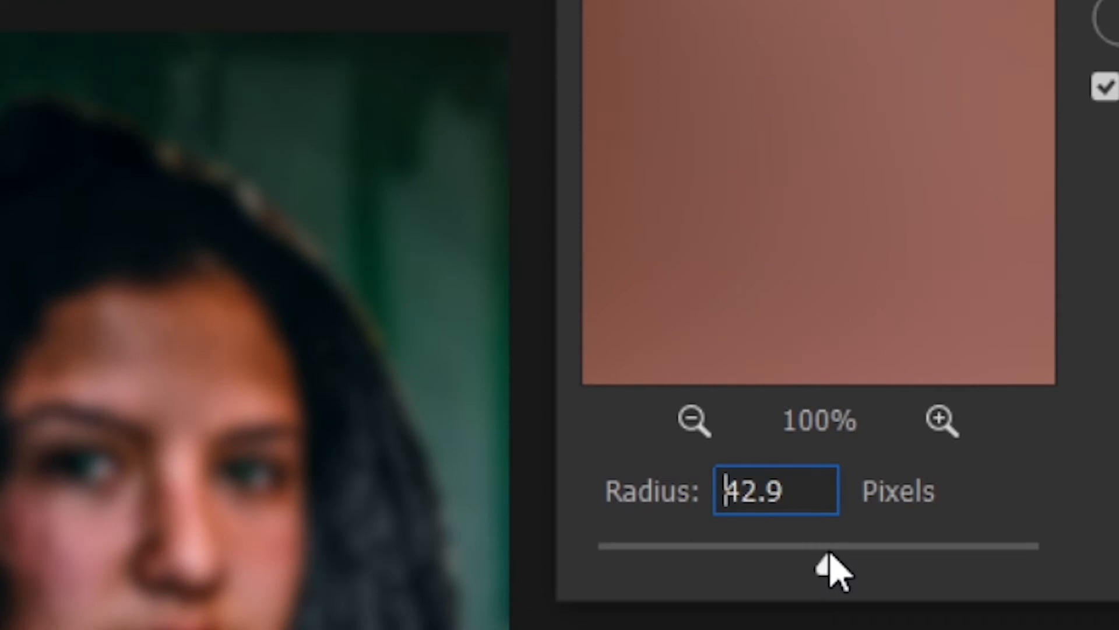
- Examine the blurred facial skin in the filter preview at 50% zoom and apply the Gaussian Blur
drag(794, 207, 807, 180)
click(692, 419)
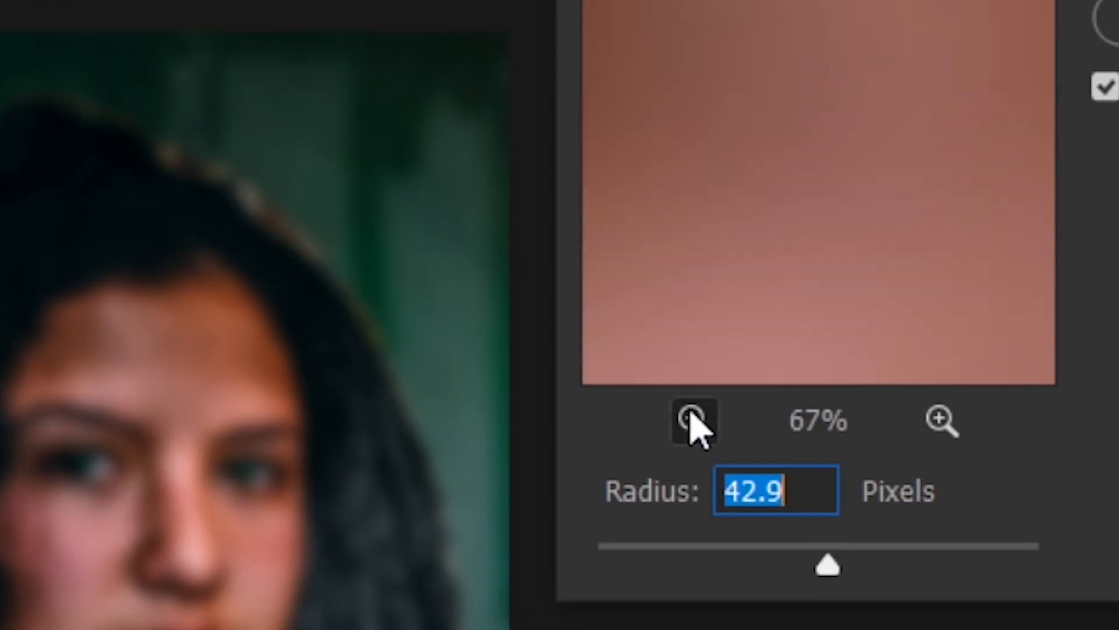
click(693, 419)
drag(845, 173, 742, 106)
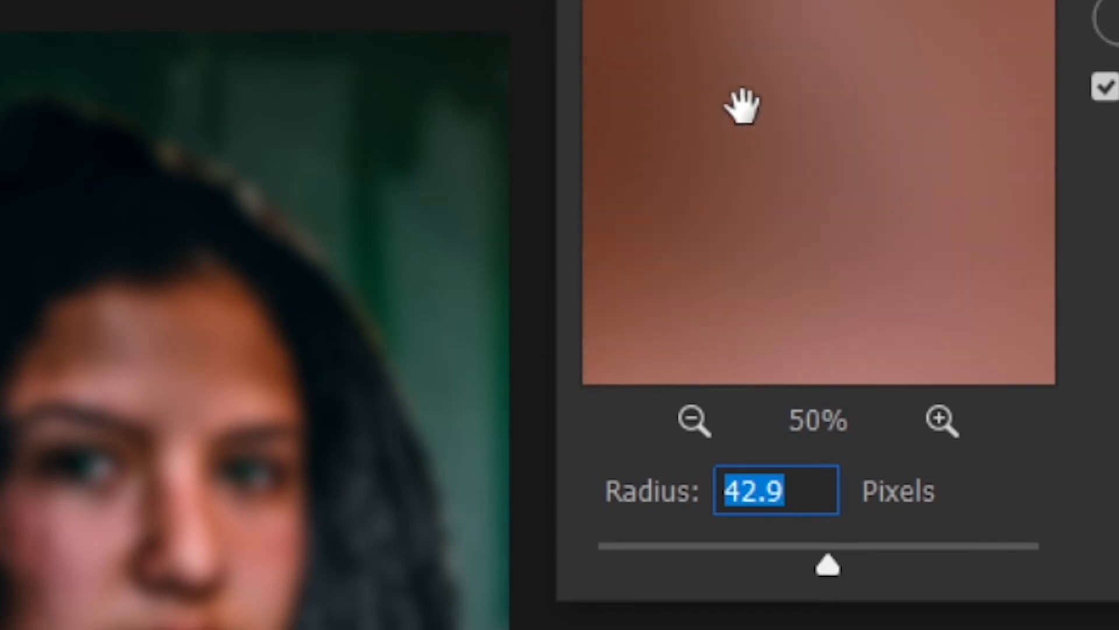
drag(742, 107, 535, 247)
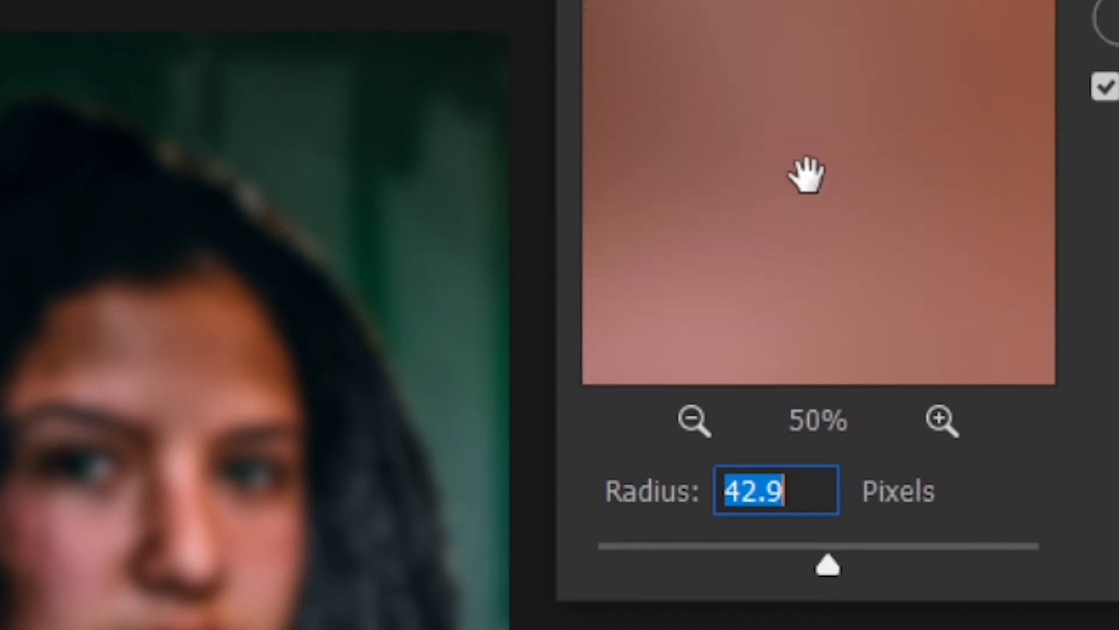
drag(833, 201, 835, 331)
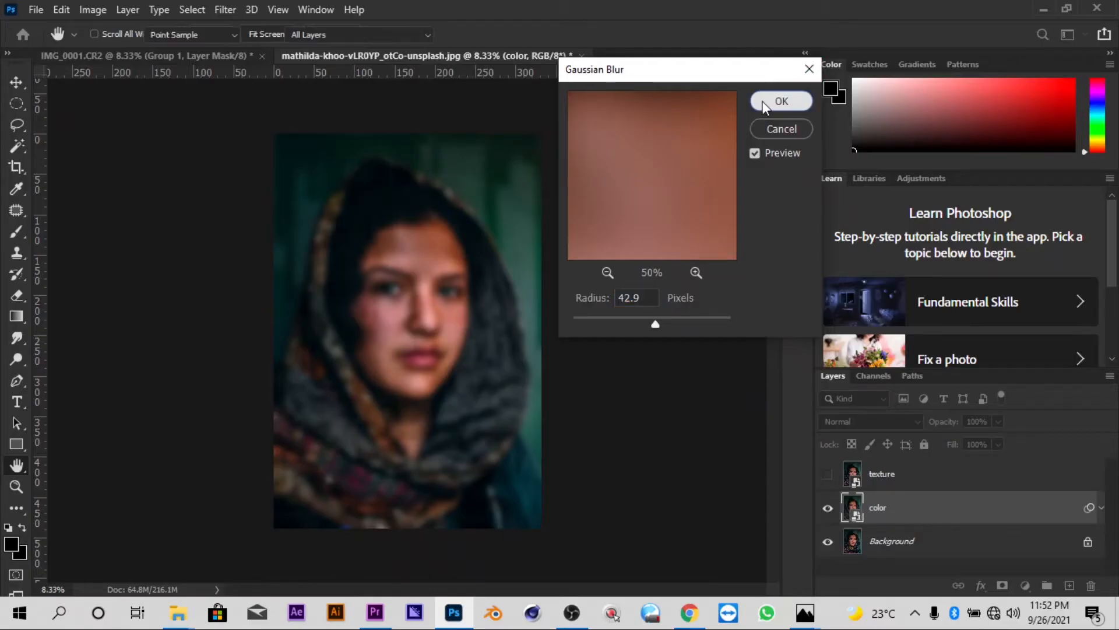
click(765, 100)
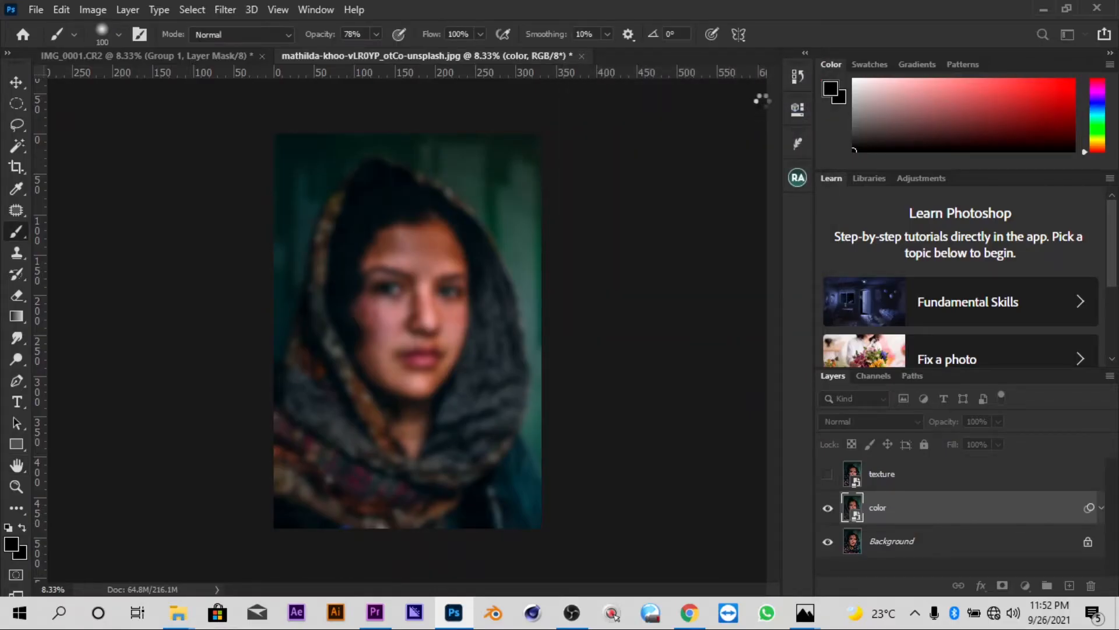
- Show the texture layer again and start a High Pass filter on it
click(827, 474)
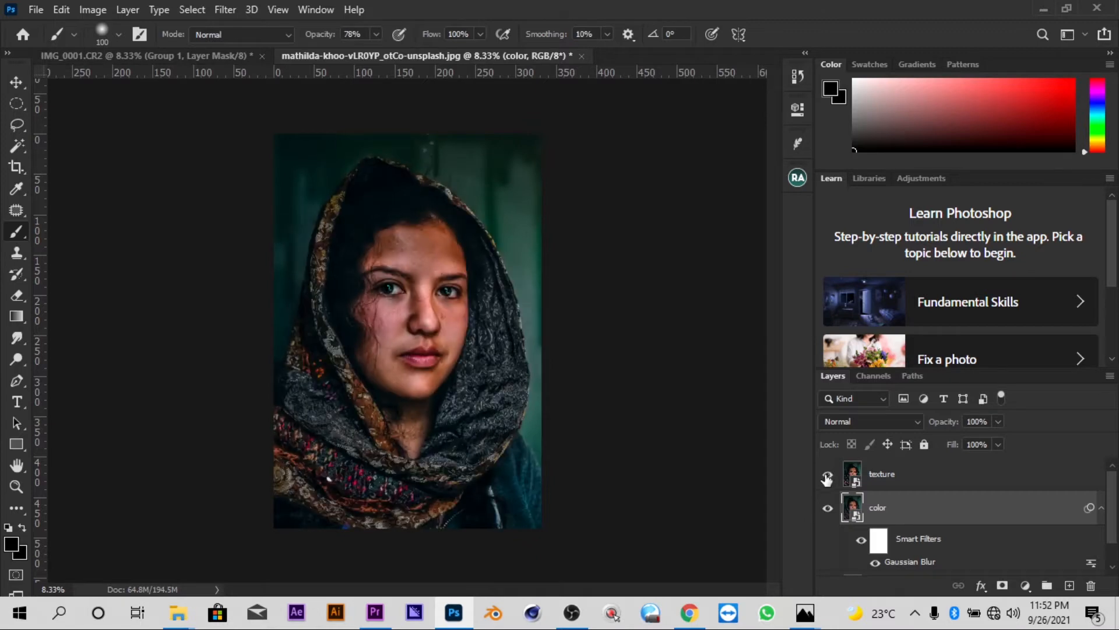
click(896, 478)
click(225, 10)
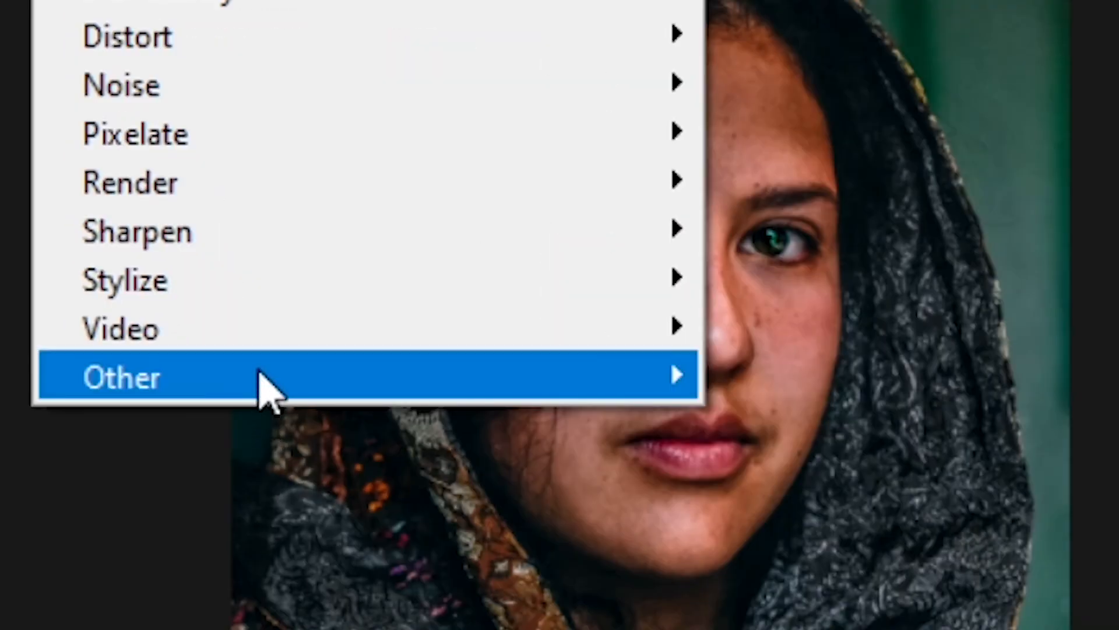
mouse_move(548, 382)
click(775, 422)
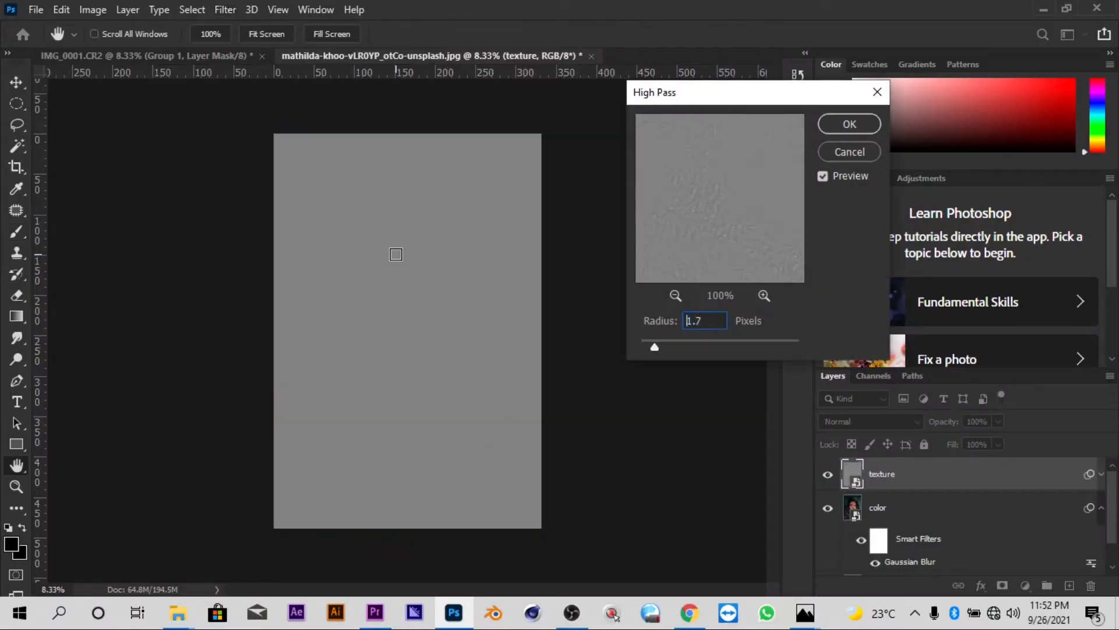
- Try a High Pass radius of 2.5 pixels and examine the facial detail in the preview at 17% zoom
drag(686, 220, 656, 222)
click(676, 295)
click(607, 327)
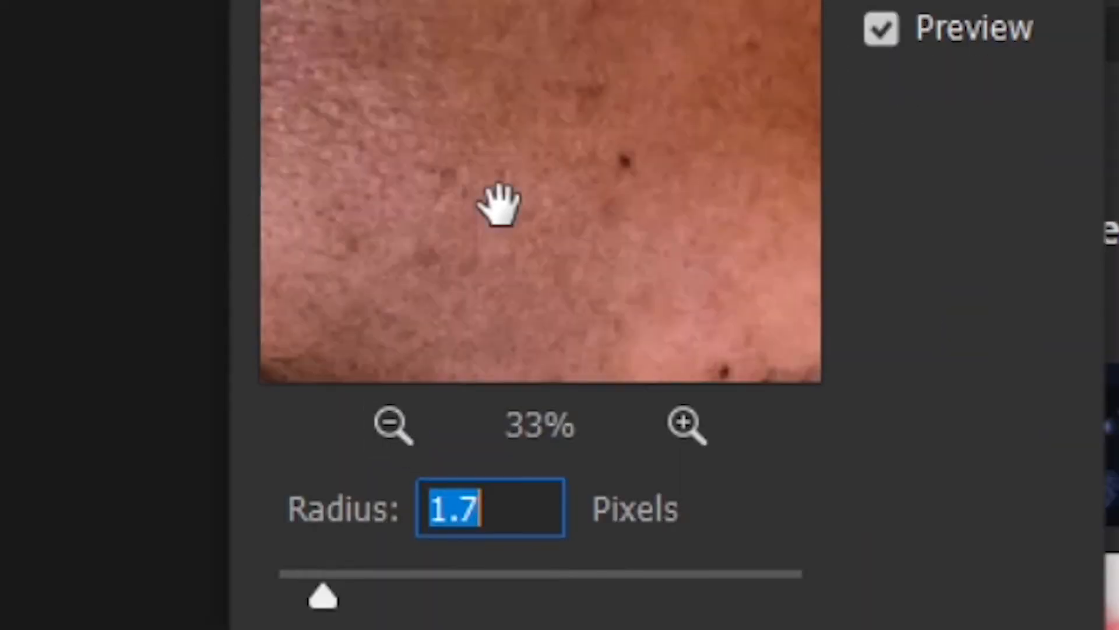
drag(499, 205, 565, 309)
drag(323, 607, 353, 606)
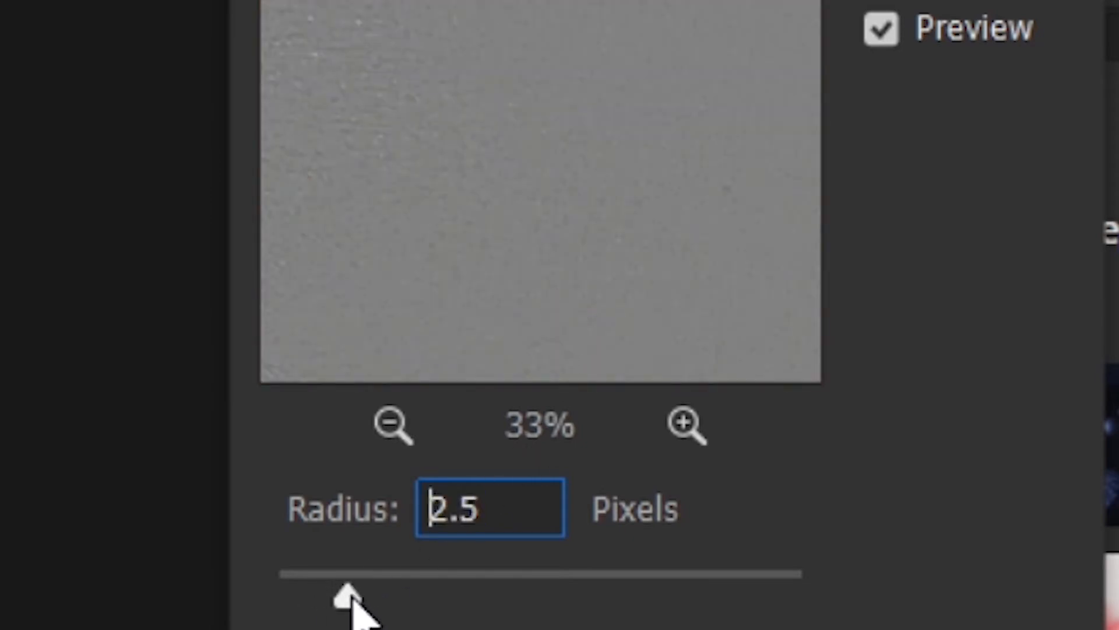
drag(499, 91, 687, 178)
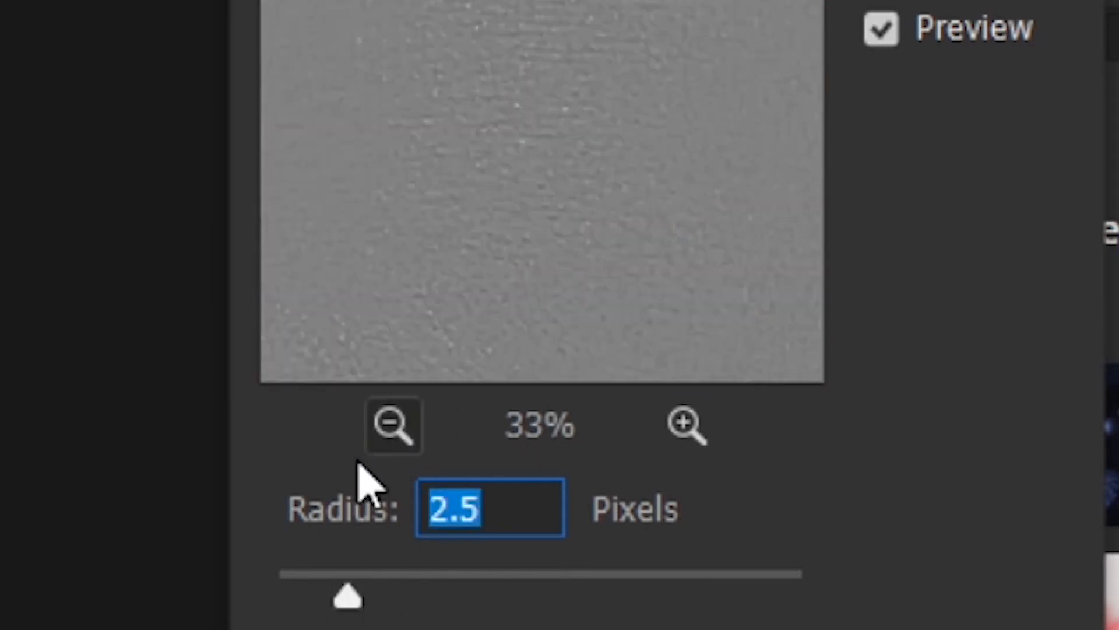
click(392, 427)
drag(534, 158, 533, 158)
drag(522, 235, 537, 125)
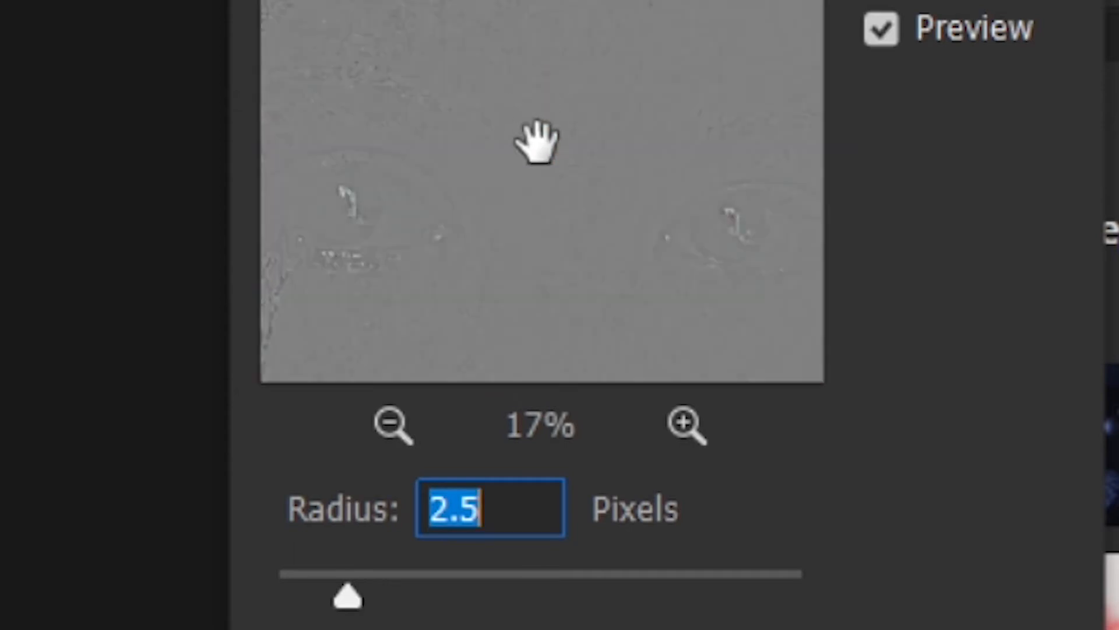
- Compare High Pass radii on the face, set the radius to 2.2 pixels and apply the filter to the texture layer
drag(361, 605, 320, 618)
drag(435, 117, 434, 116)
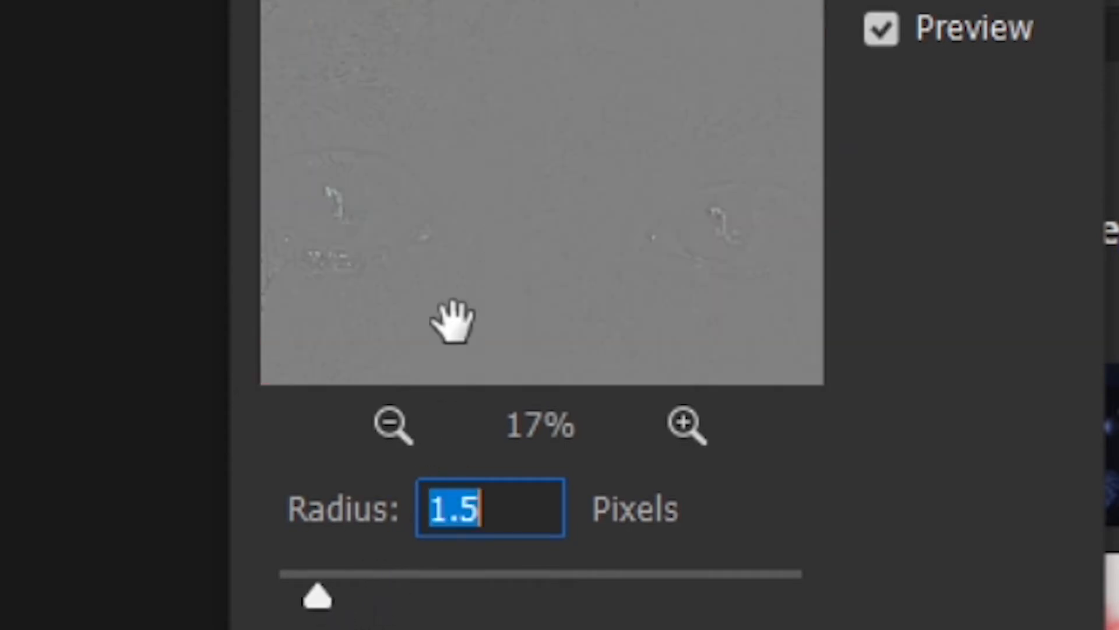
drag(369, 582, 347, 601)
drag(567, 118, 530, 250)
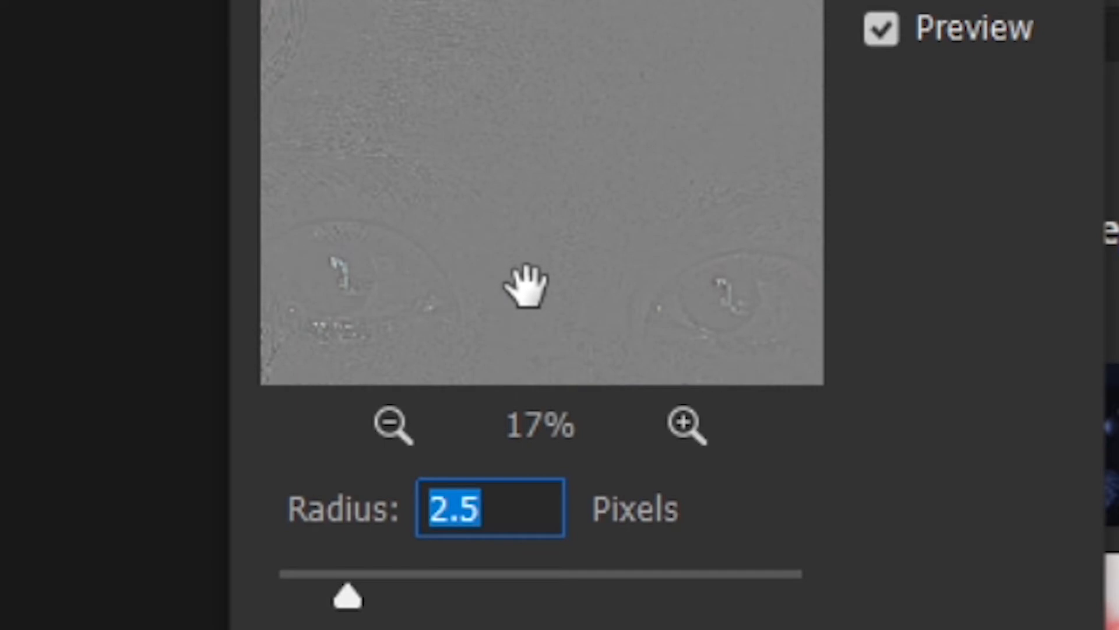
drag(350, 603, 337, 597)
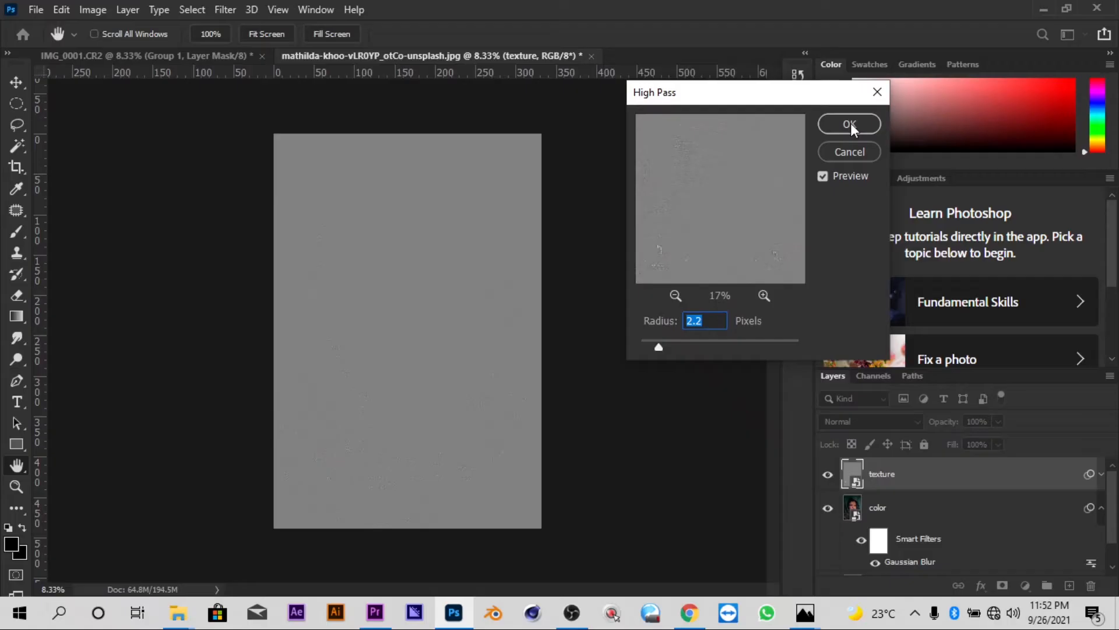
click(851, 124)
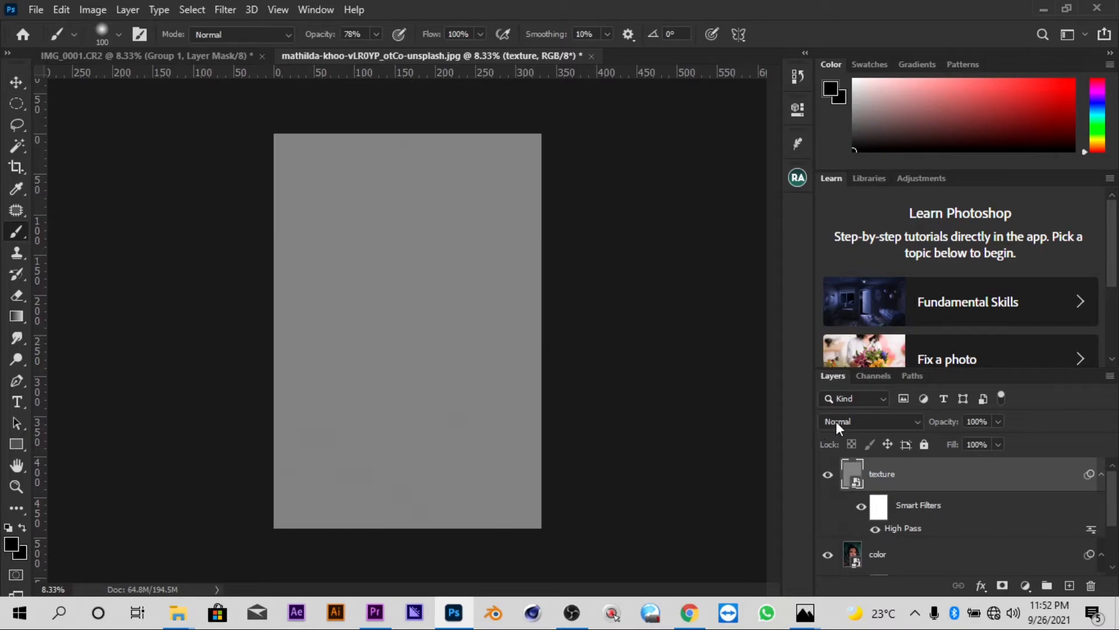
- Set the texture layer's blend mode to Linear Light and group it with the color layer
click(866, 418)
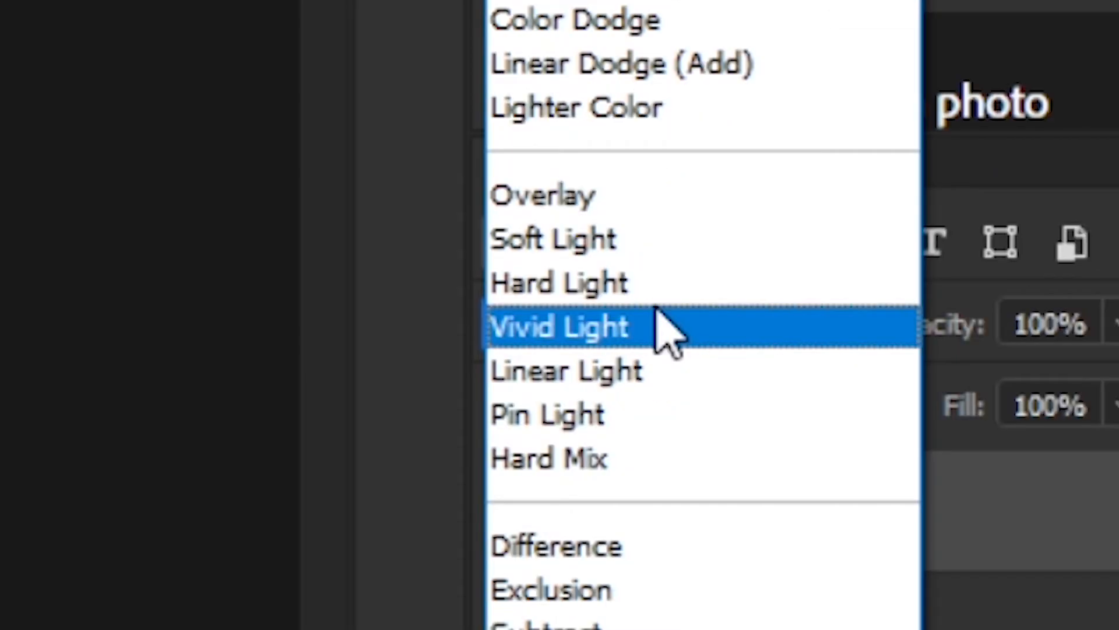
click(630, 369)
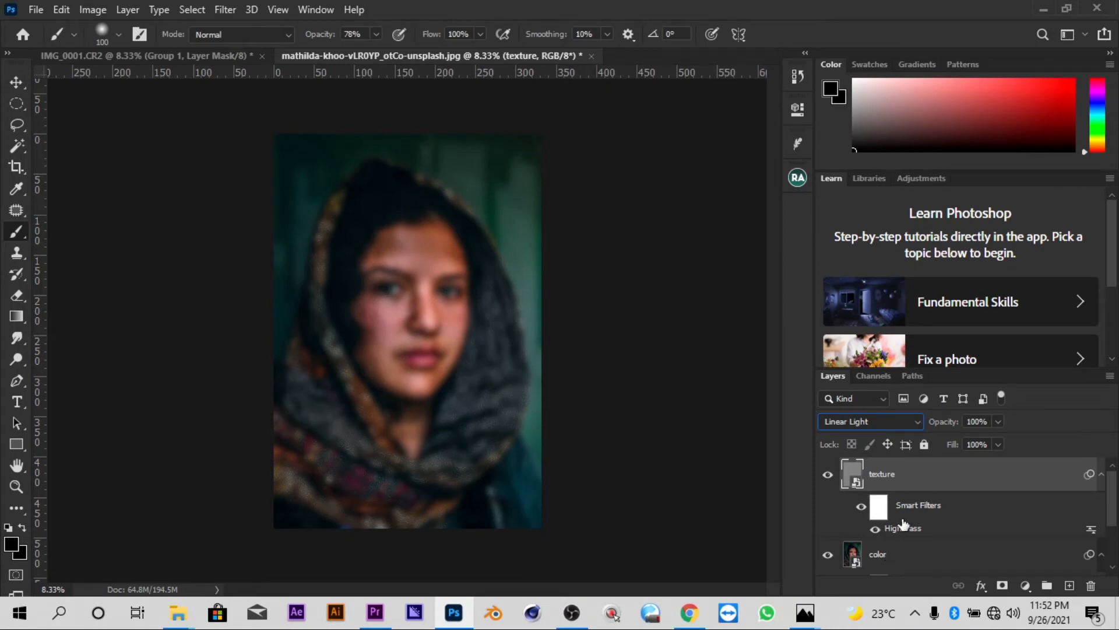
scroll(904, 523, down, 2)
click(880, 484)
scroll(898, 484, up, 2)
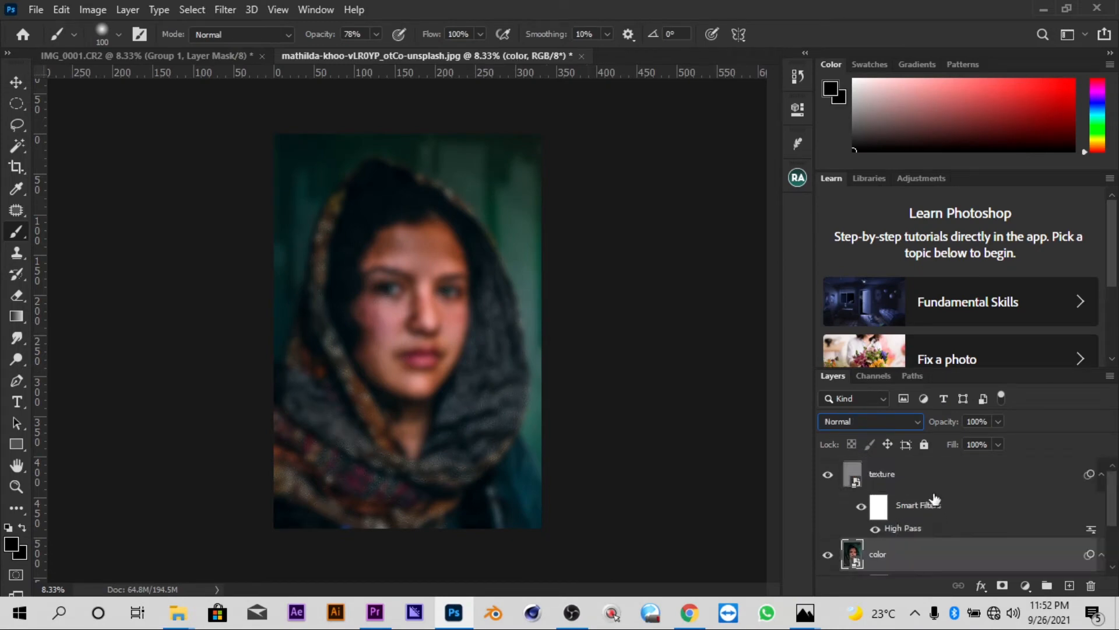
click(901, 474)
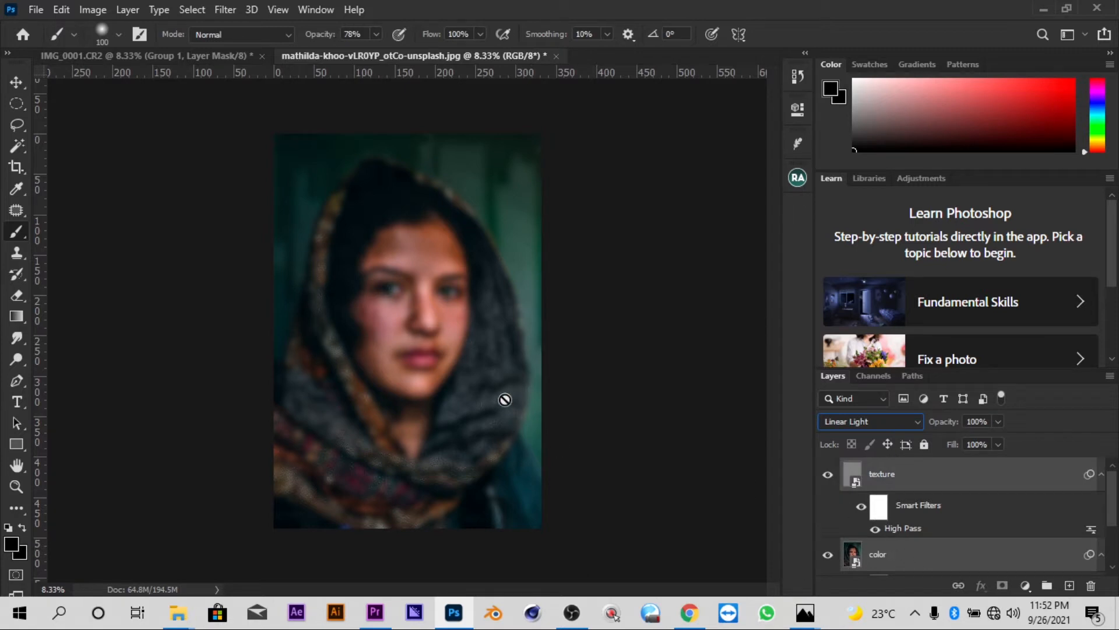
key(ctrl+g)
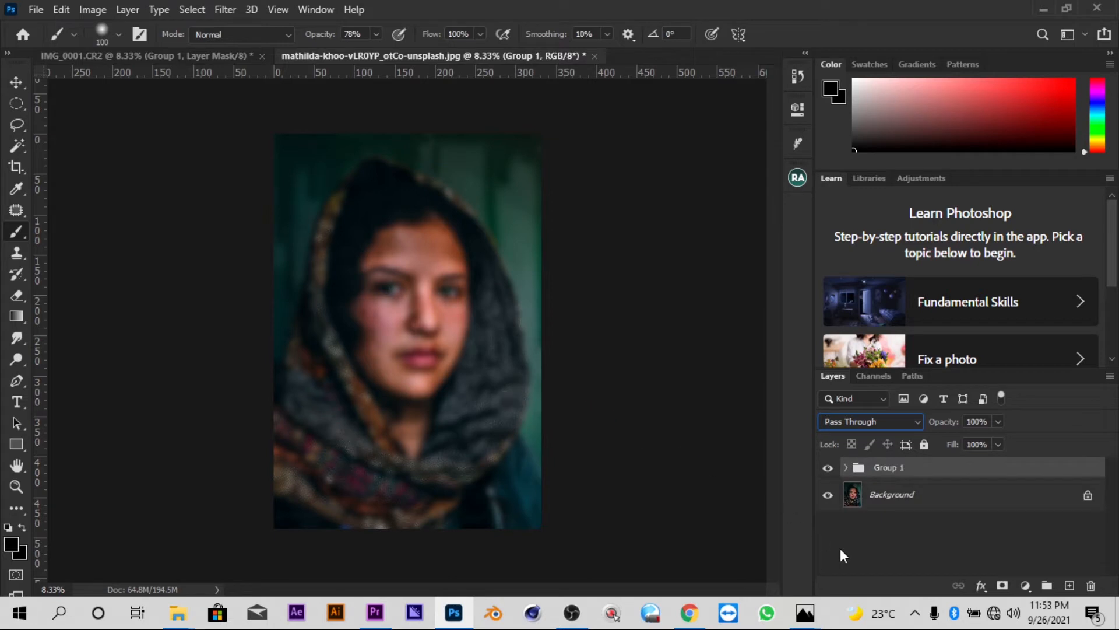
- Add a layer mask to the group and invert it to black
click(1003, 587)
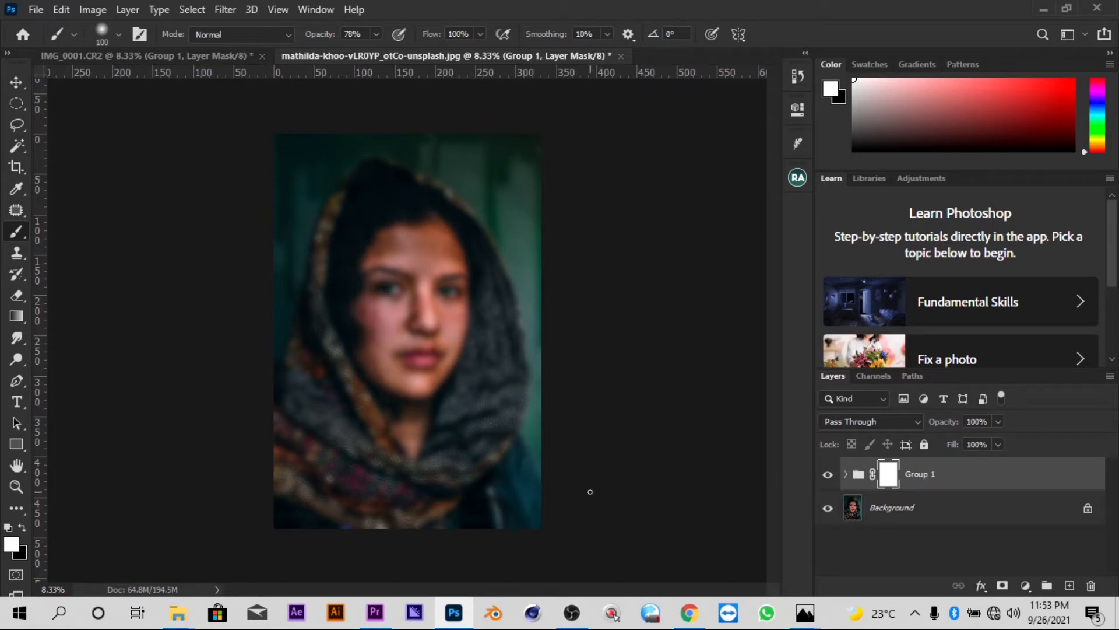
key(ctrl+i)
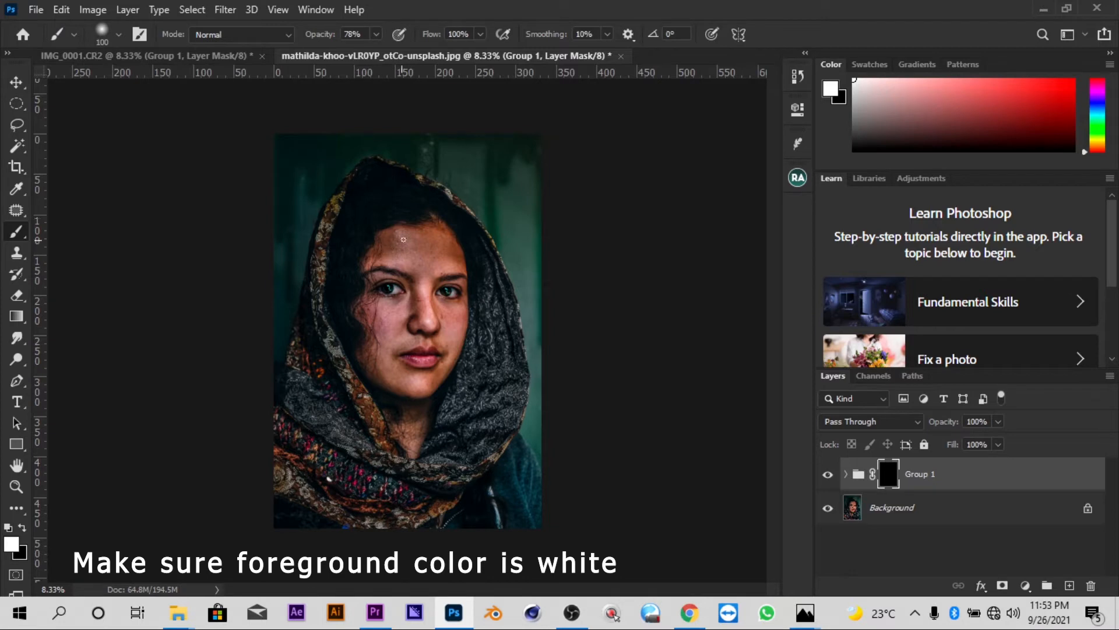
- Paint white on the group mask over the forehead at 82% brush opacity, with a 400 px brush and 200 px near the edges
scroll(408, 235, up, 2)
scroll(406, 211, up, 5)
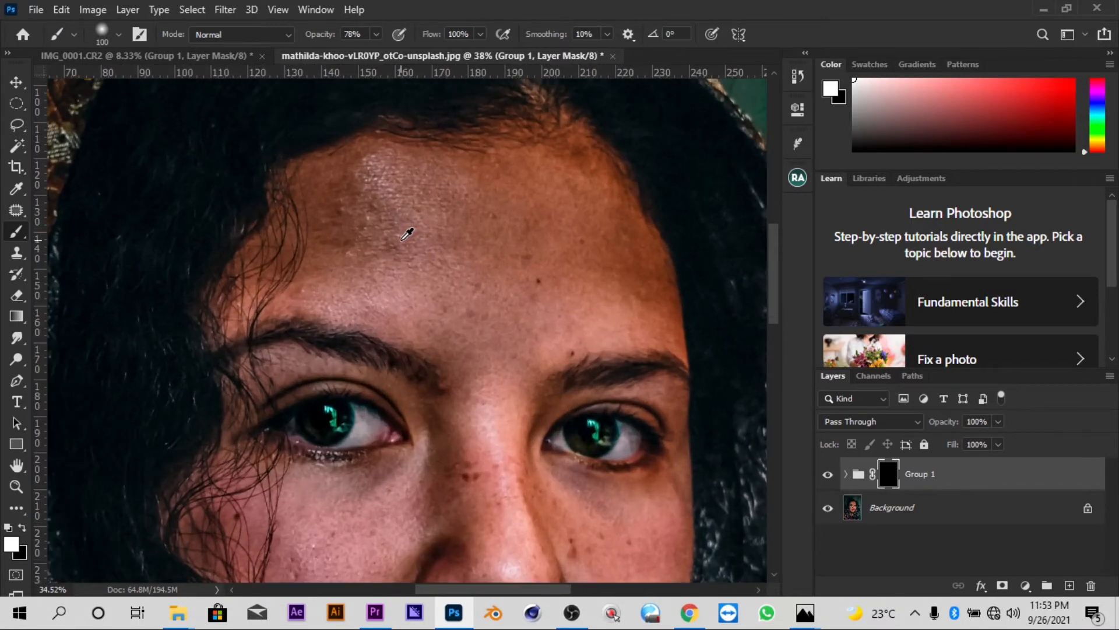
scroll(408, 232, down, 1)
scroll(417, 265, down, 1)
scroll(397, 224, up, 1)
key(bracketright)
key(bracketright)
key(bracketright)
key(bracketright)
key(bracketright)
key(bracketright)
key(bracketright)
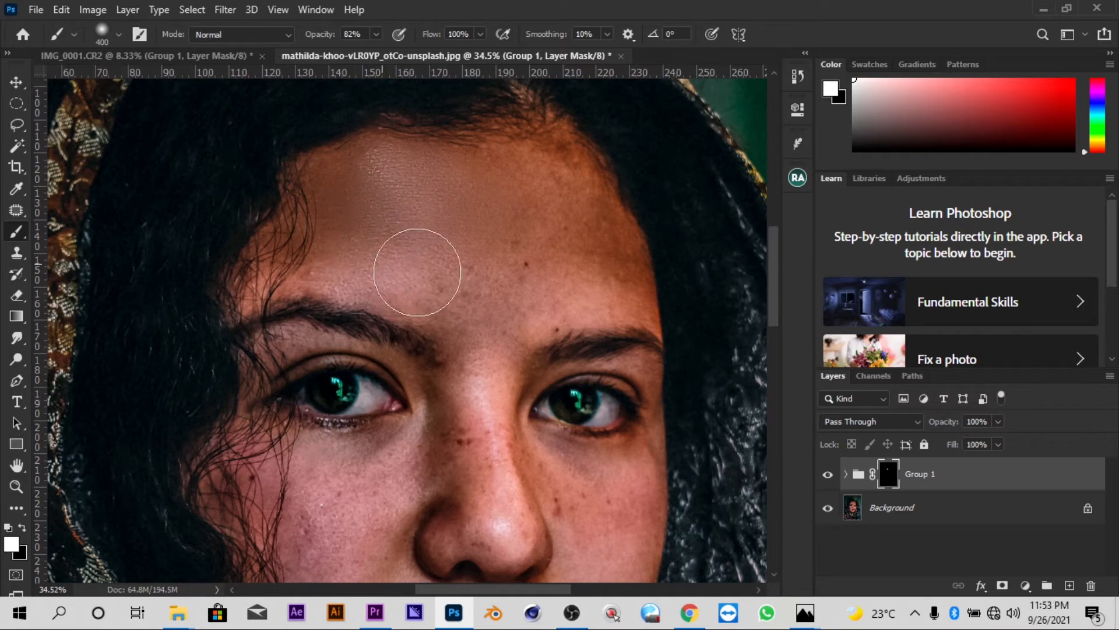
mouse_move(557, 214)
mouse_down()
mouse_move(524, 175)
mouse_move(600, 257)
mouse_move(589, 269)
mouse_up()
key(bracketleft)
key(bracketleft)
key(bracketleft)
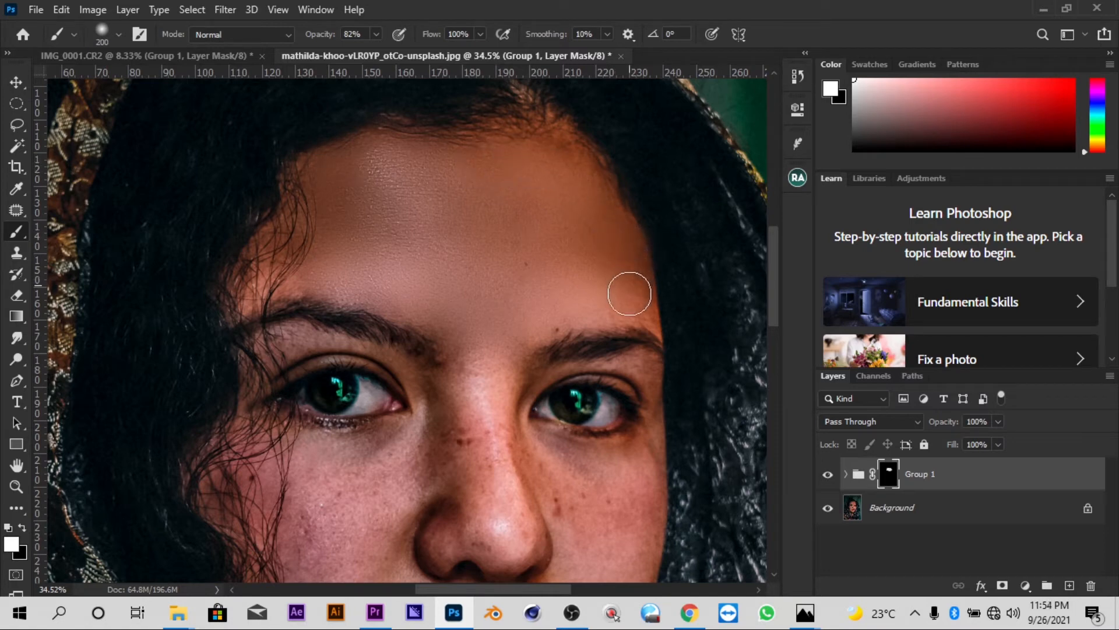
- Paint white on the group mask over the cheeks and nose, with a 200 px brush reduced to 125 px for tighter areas
scroll(478, 335, down, 1)
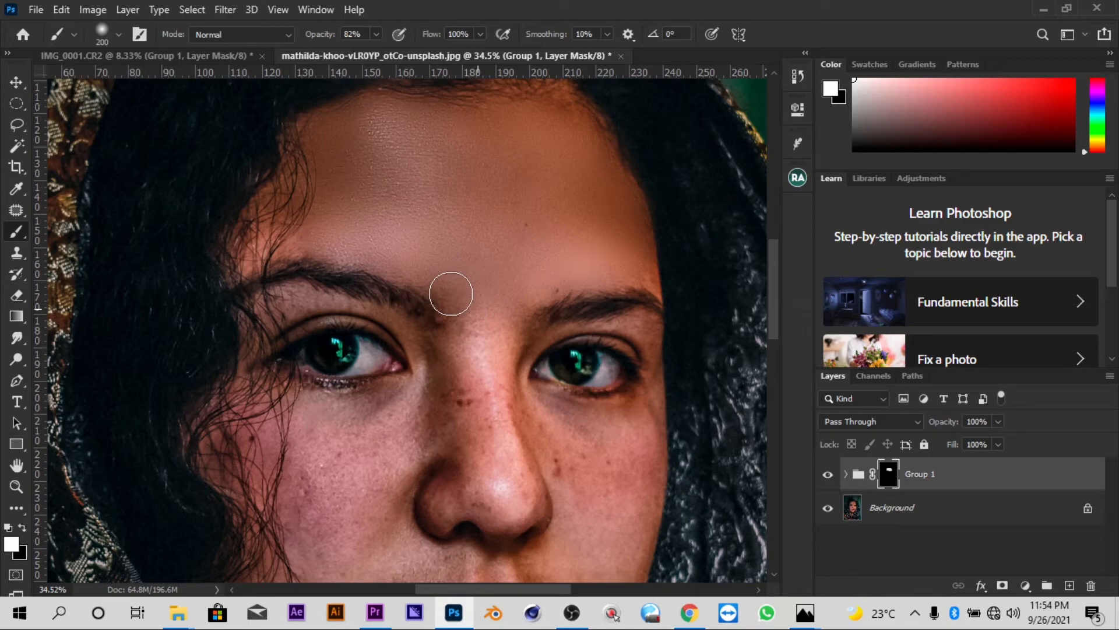
scroll(315, 155, down, 1)
scroll(362, 295, down, 4)
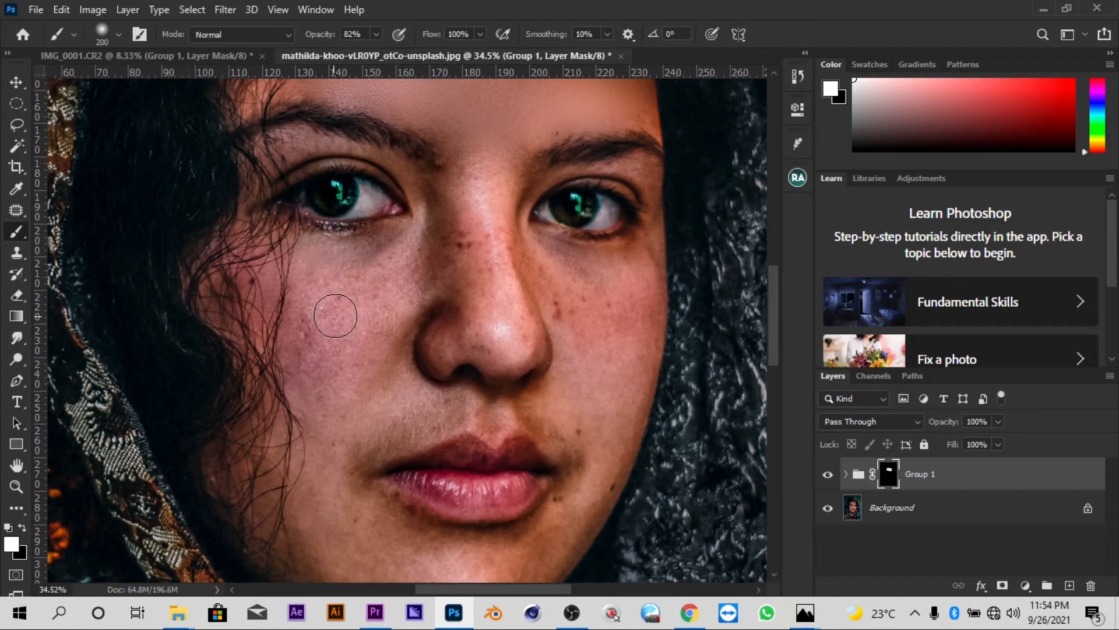
mouse_move(336, 315)
mouse_down()
mouse_move(374, 267)
mouse_move(317, 305)
mouse_move(326, 367)
mouse_move(307, 281)
mouse_move(307, 338)
mouse_move(337, 427)
mouse_move(326, 451)
mouse_move(305, 377)
mouse_move(316, 496)
mouse_move(335, 405)
mouse_move(396, 254)
mouse_move(309, 257)
mouse_move(373, 262)
mouse_move(421, 234)
mouse_move(433, 186)
mouse_move(441, 245)
mouse_move(428, 271)
mouse_move(425, 211)
mouse_move(394, 158)
mouse_move(451, 216)
mouse_move(428, 283)
mouse_move(472, 260)
mouse_move(465, 171)
mouse_move(492, 302)
mouse_move(461, 230)
mouse_move(464, 257)
mouse_move(479, 287)
mouse_move(491, 279)
mouse_move(495, 194)
mouse_move(470, 145)
mouse_move(504, 160)
mouse_move(515, 322)
mouse_move(502, 340)
mouse_move(461, 321)
mouse_move(467, 288)
mouse_move(437, 352)
mouse_move(412, 317)
mouse_move(376, 410)
mouse_move(394, 428)
mouse_up()
key(bracketleft)
key(bracketleft)
key(bracketleft)
mouse_move(398, 344)
mouse_down()
mouse_move(417, 302)
mouse_move(436, 286)
mouse_up()
mouse_move(405, 331)
mouse_down()
mouse_move(521, 308)
mouse_move(564, 277)
mouse_move(555, 296)
mouse_move(568, 336)
mouse_move(522, 242)
mouse_move(596, 306)
mouse_move(632, 298)
mouse_move(641, 340)
mouse_up()
mouse_move(650, 295)
mouse_down()
mouse_move(613, 375)
mouse_move(577, 280)
mouse_move(584, 333)
mouse_move(587, 271)
mouse_move(550, 242)
mouse_move(614, 261)
mouse_up()
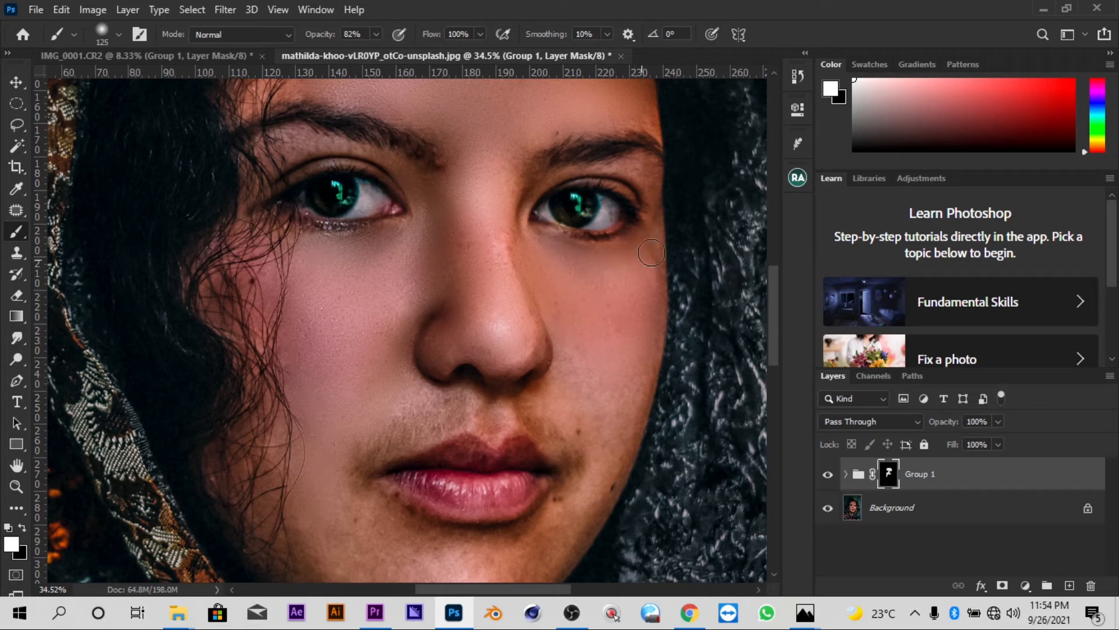
- Finish smoothing the nose bridge and nose tip on the group mask, reducing the brush to 90 px
mouse_move(640, 322)
mouse_down()
mouse_move(532, 289)
mouse_move(512, 239)
mouse_move(511, 277)
mouse_up()
key(bracketleft)
key(bracketleft)
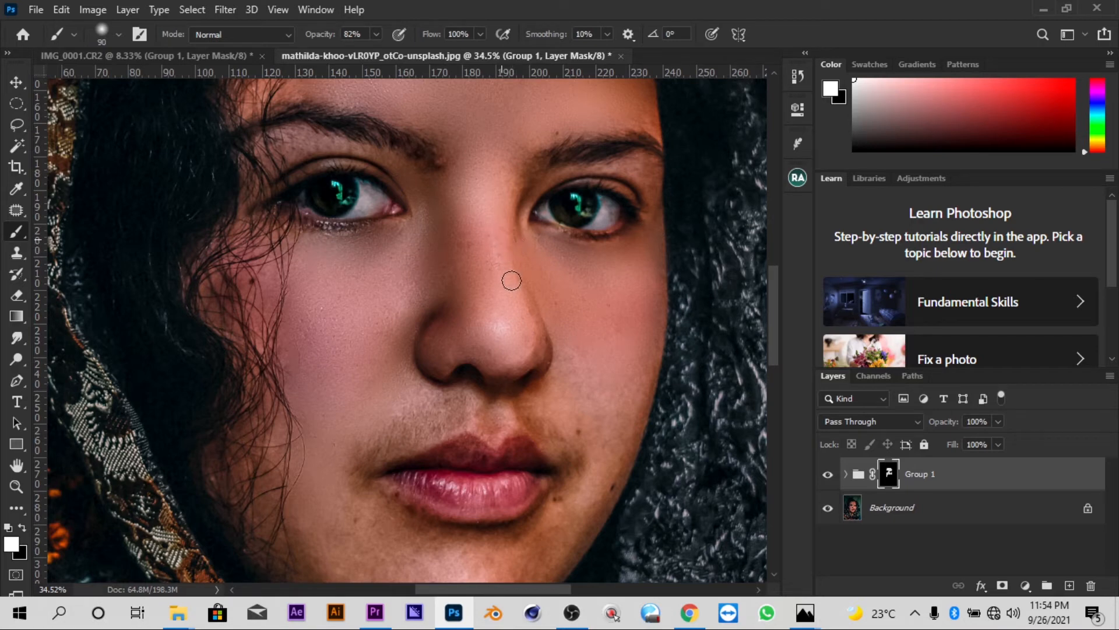
mouse_move(533, 330)
mouse_down()
mouse_move(533, 361)
mouse_move(484, 356)
mouse_up()
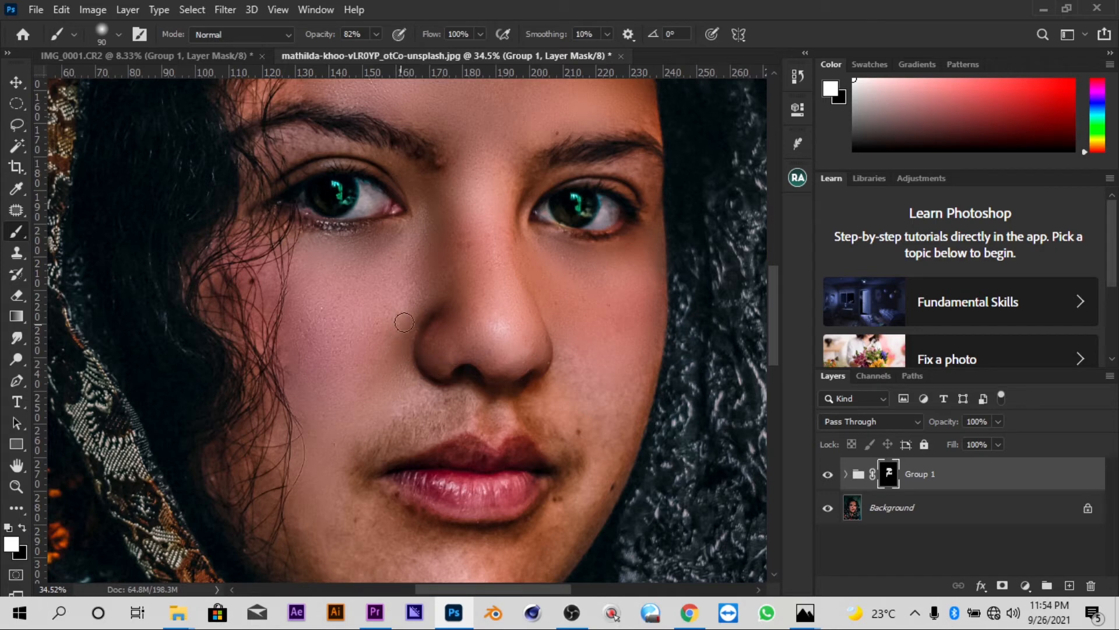
- Paint white on the group mask over the chin, jaw and skin around the mouth with a 175 px brush
scroll(411, 327, down, 3)
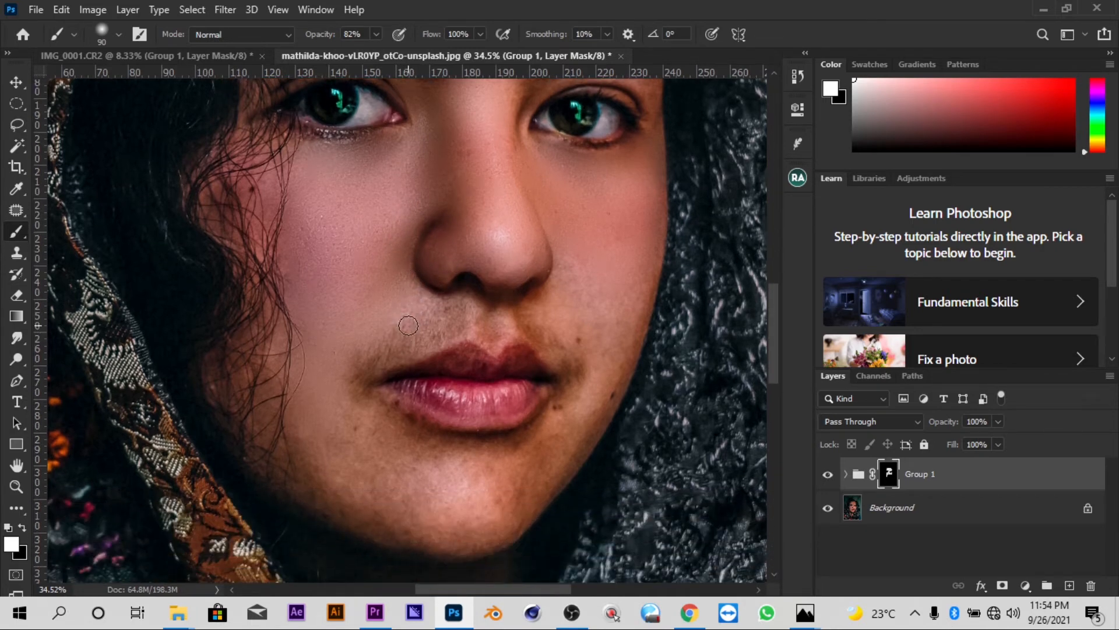
key(bracketright)
key(bracketright)
key(bracketright)
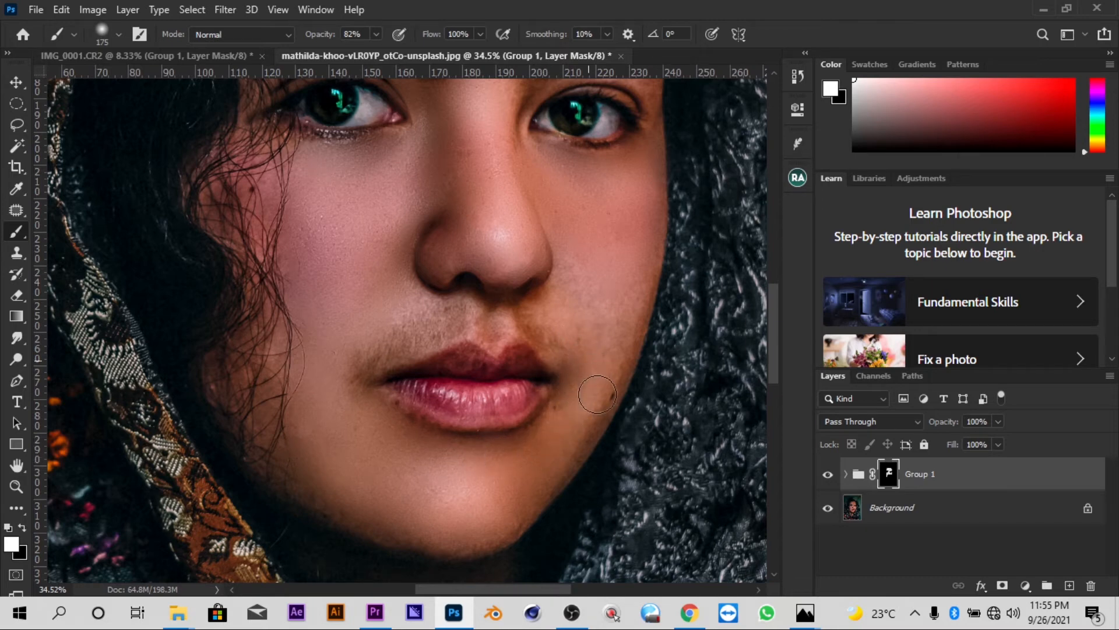
mouse_move(596, 378)
mouse_down()
mouse_move(625, 270)
mouse_move(634, 311)
mouse_move(590, 307)
mouse_move(571, 267)
mouse_move(550, 320)
mouse_move(555, 343)
mouse_move(554, 320)
mouse_move(588, 360)
mouse_move(495, 530)
mouse_move(395, 530)
mouse_move(320, 496)
mouse_move(309, 445)
mouse_move(315, 465)
mouse_move(275, 443)
mouse_move(358, 344)
mouse_up()
- Smooth the skin above the upper lip on the group mask with a 100 px brush at 61% opacity
scroll(358, 344, up, 1)
key(bracketleft)
key(bracketleft)
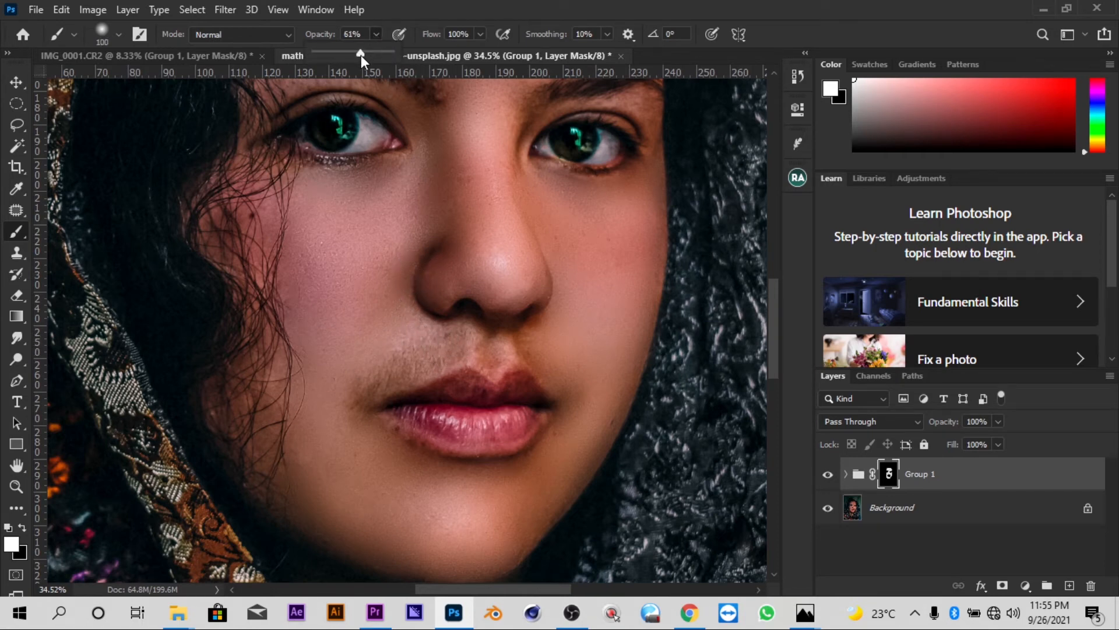
mouse_move(406, 359)
mouse_down()
mouse_move(366, 416)
mouse_move(389, 368)
mouse_up()
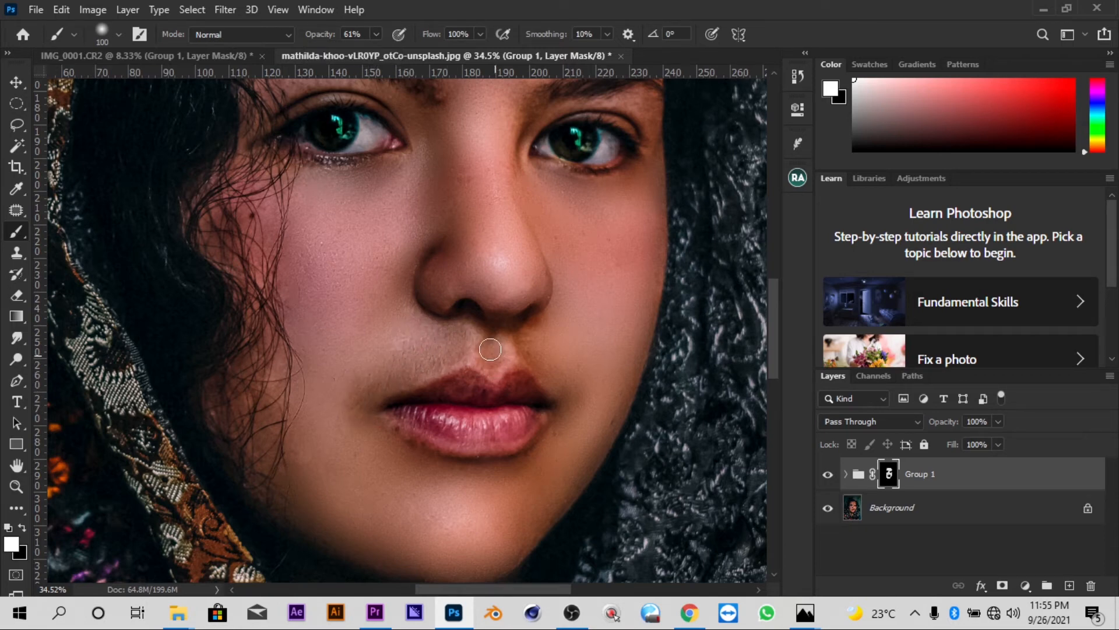
drag(486, 331, 510, 365)
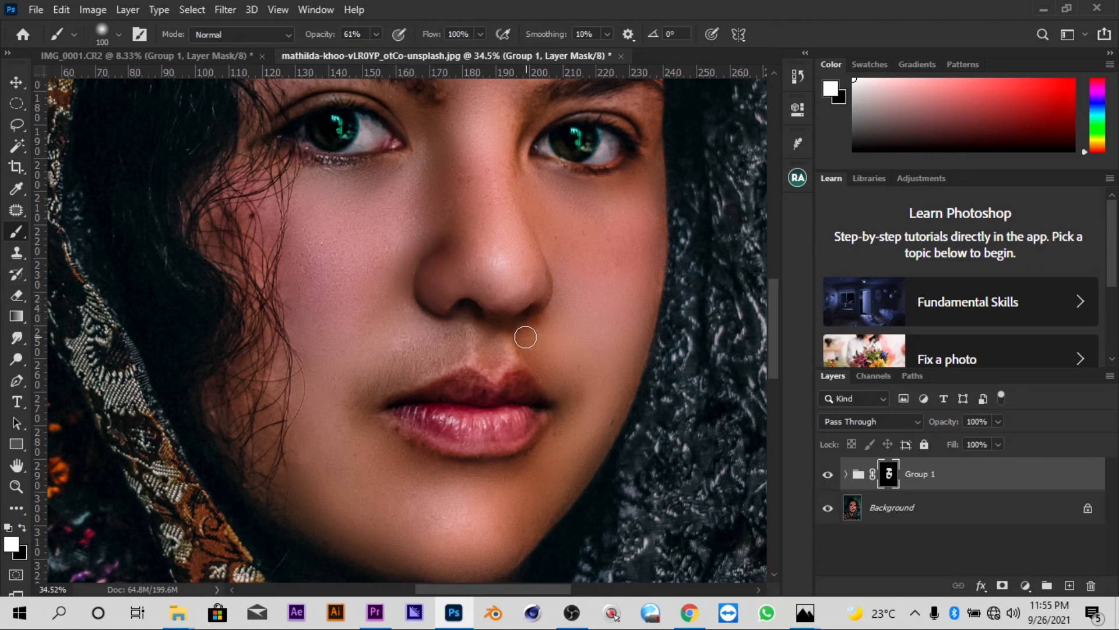
- Paint white on the group mask around the eyes and eyebrows, with the brush at 150 px and then 100 px
scroll(595, 176, up, 4)
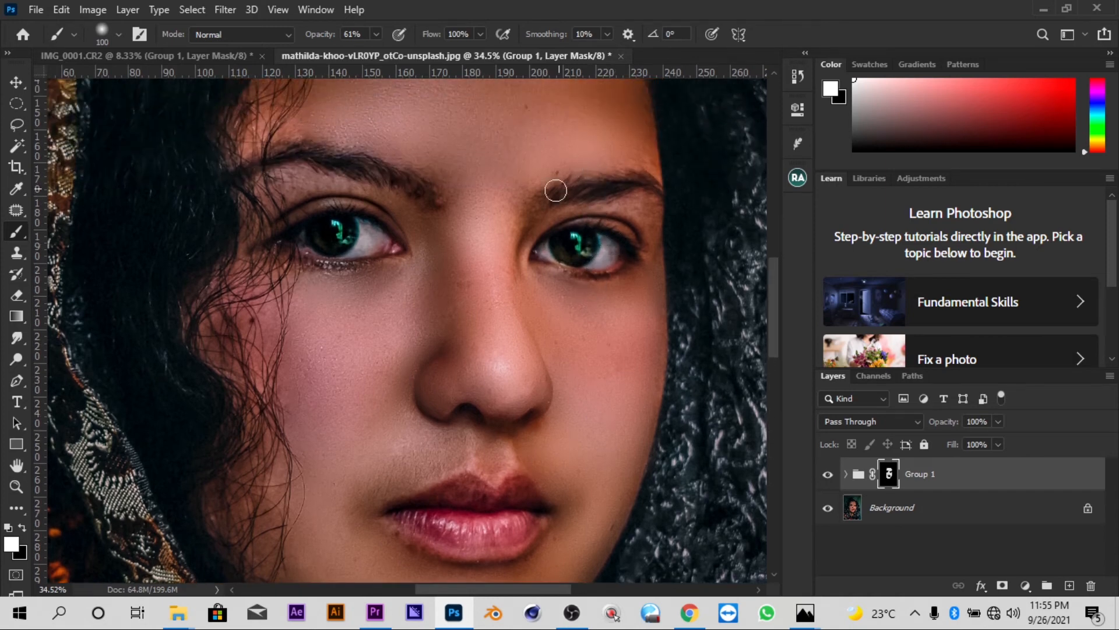
key(bracketright)
key(bracketright)
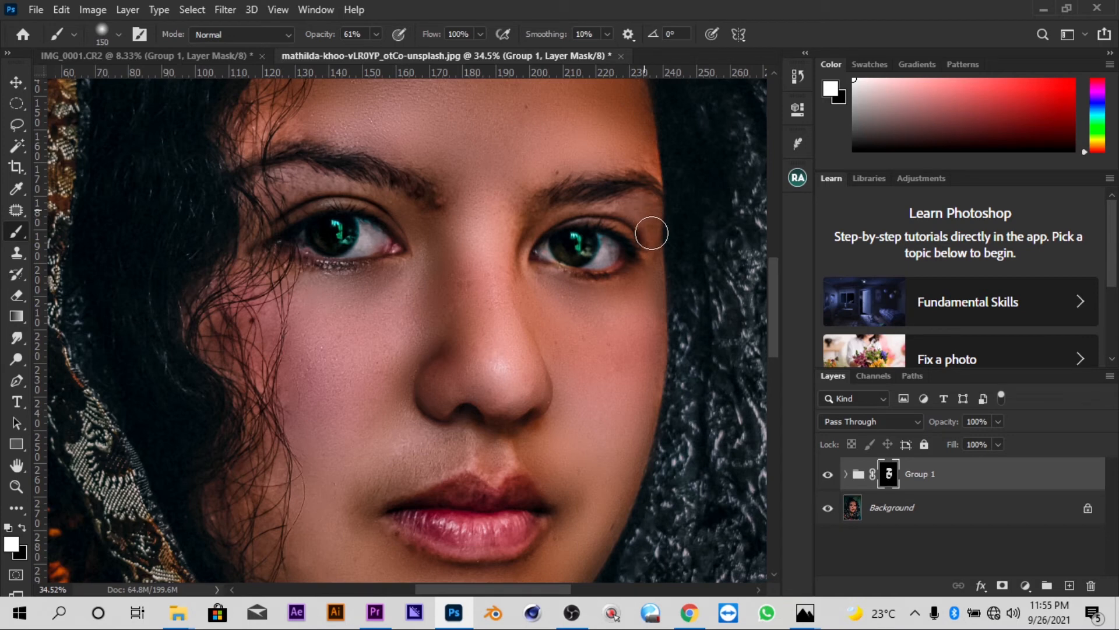
key(bracketleft)
key(bracketleft)
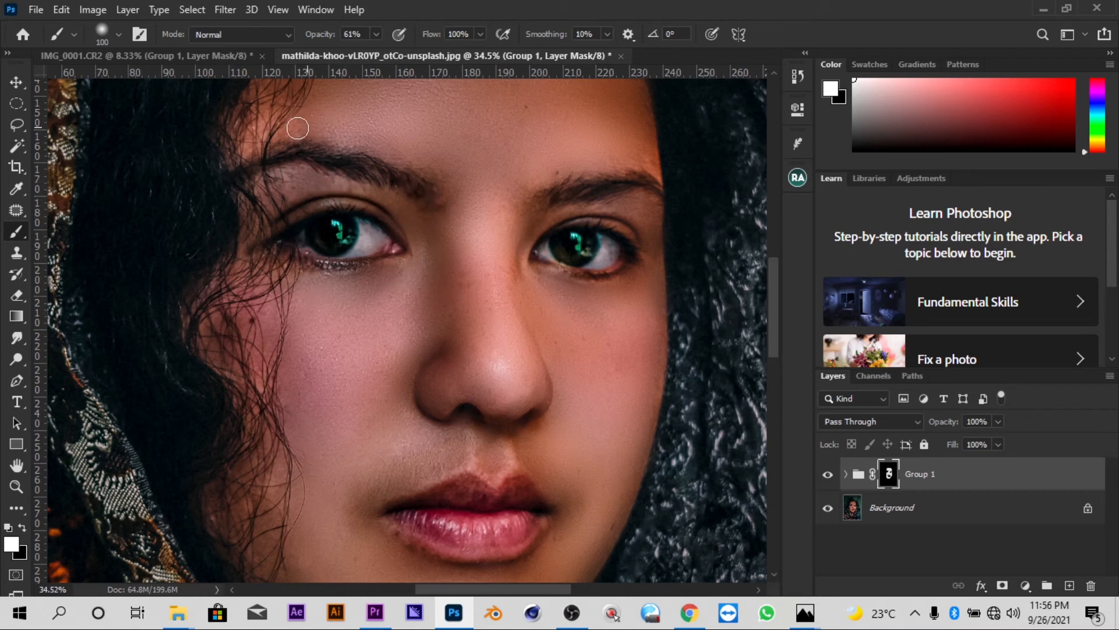
- Check the whole portrait and touch up the group mask around the eyes and mouth with a 100 px brush at 61% opacity
scroll(292, 130, up, 4)
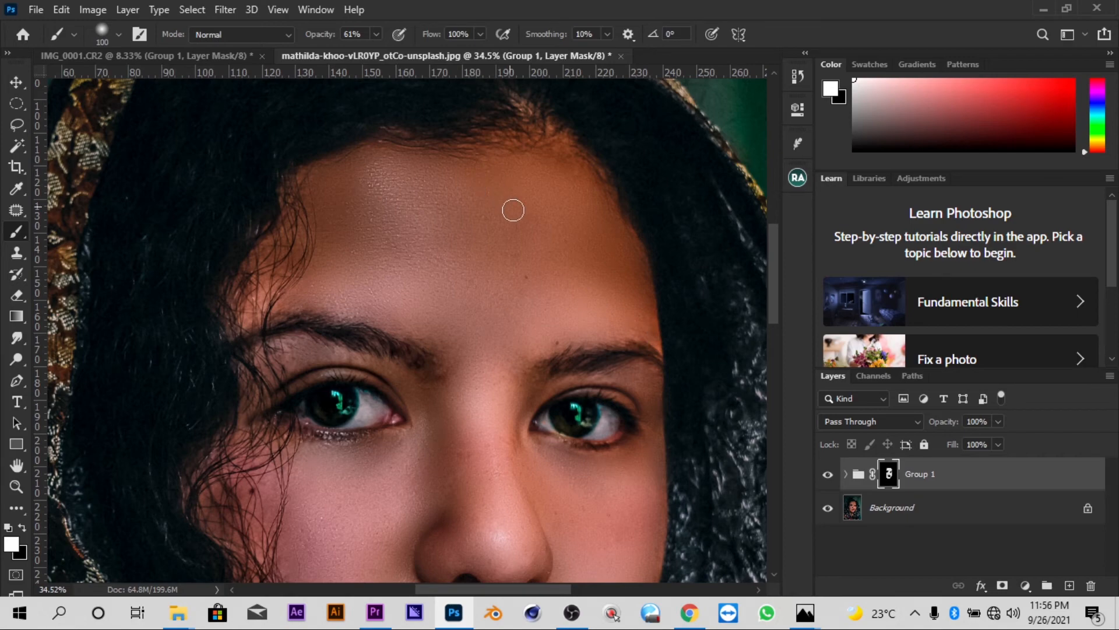
key(ctrl+minus)
key(ctrl+minus)
key(ctrl+minus)
key(ctrl+minus)
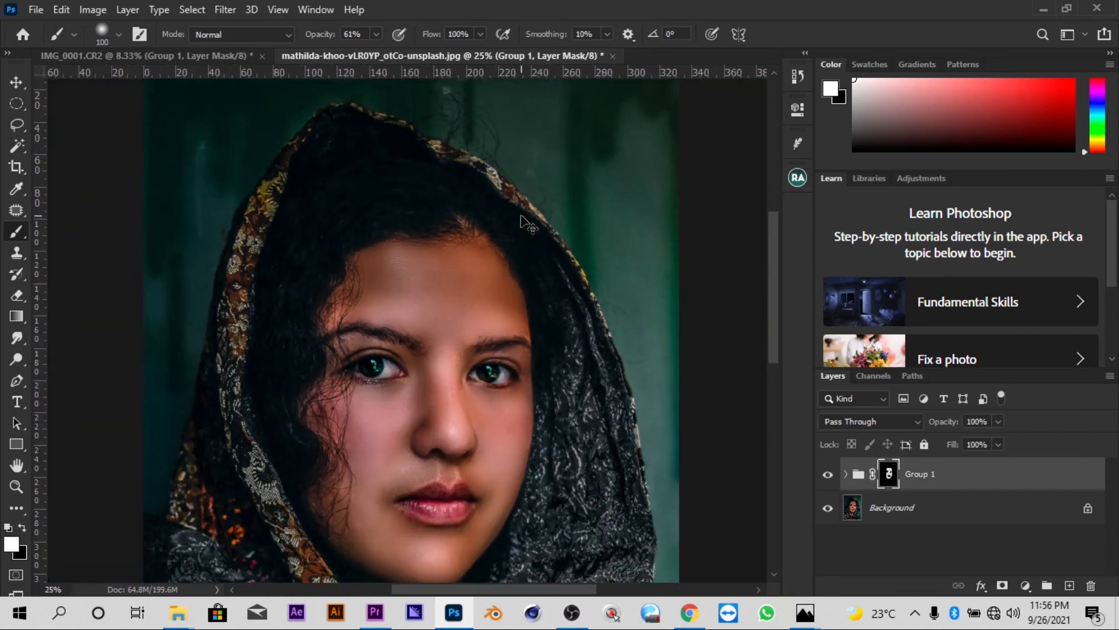
key(ctrl+minus)
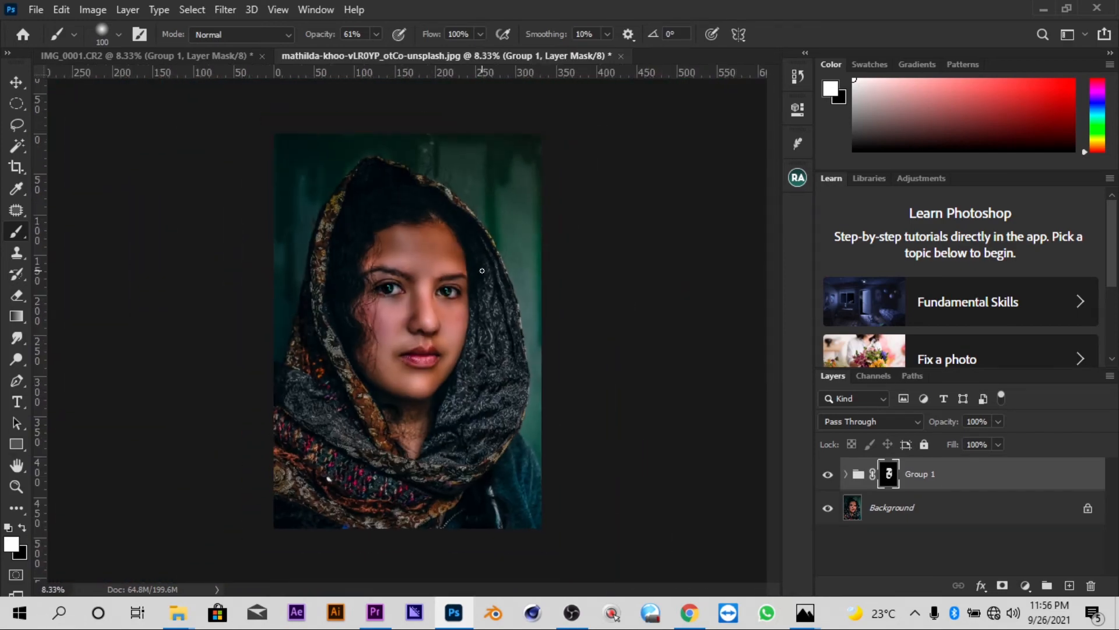
scroll(438, 315, up, 6)
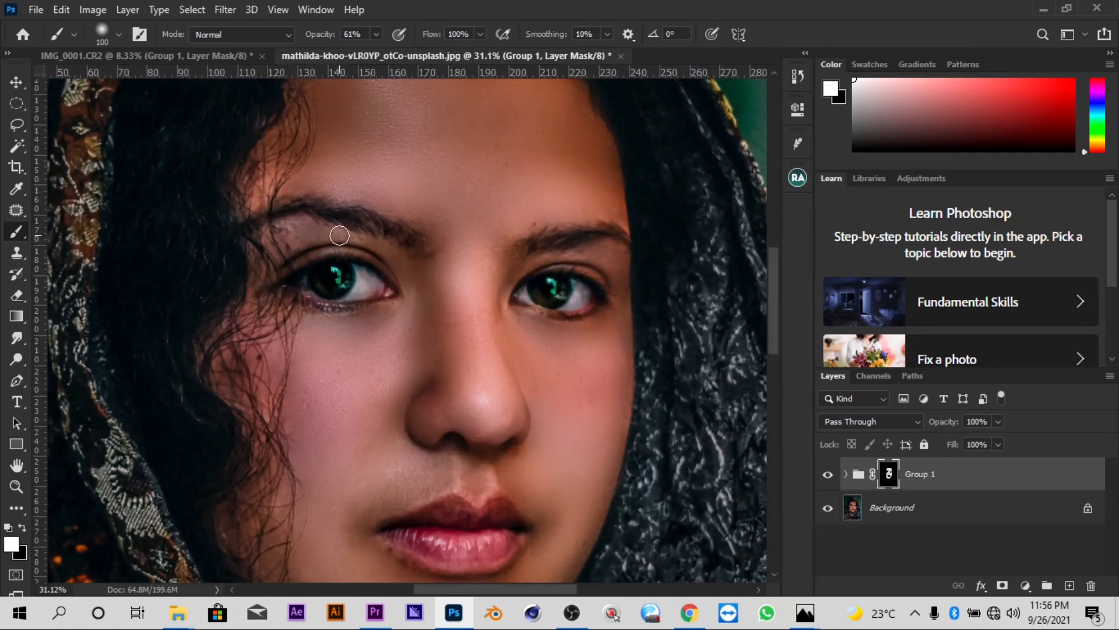
key(bracketright)
key(bracketleft)
key(bracketleft)
scroll(434, 328, down, 4)
scroll(424, 324, down, 1)
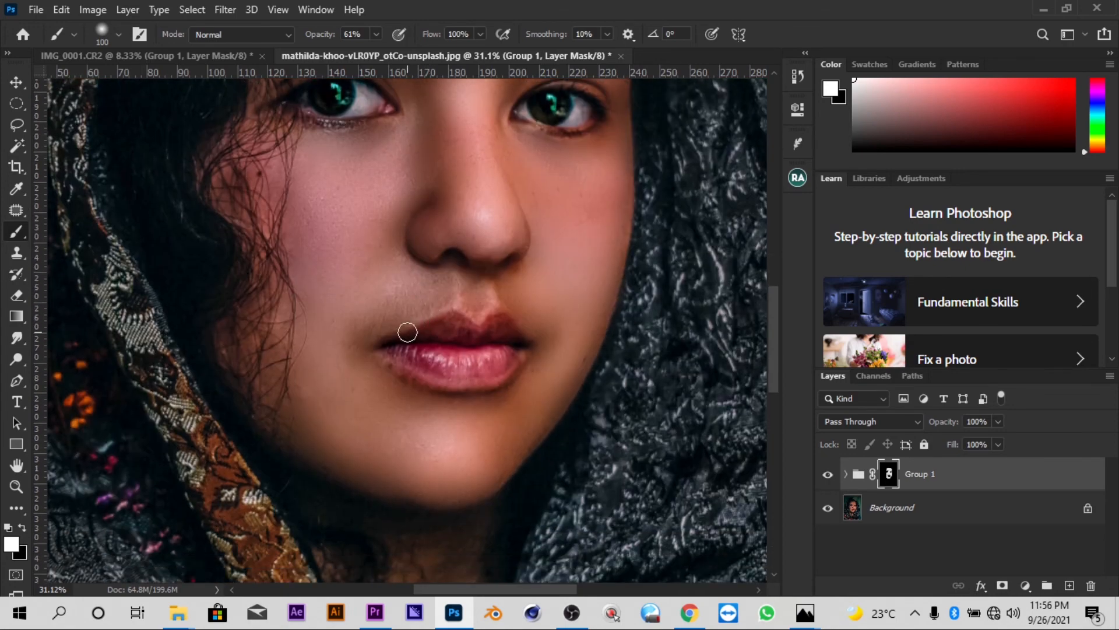
mouse_move(395, 374)
mouse_down()
mouse_move(478, 402)
mouse_move(515, 388)
mouse_up()
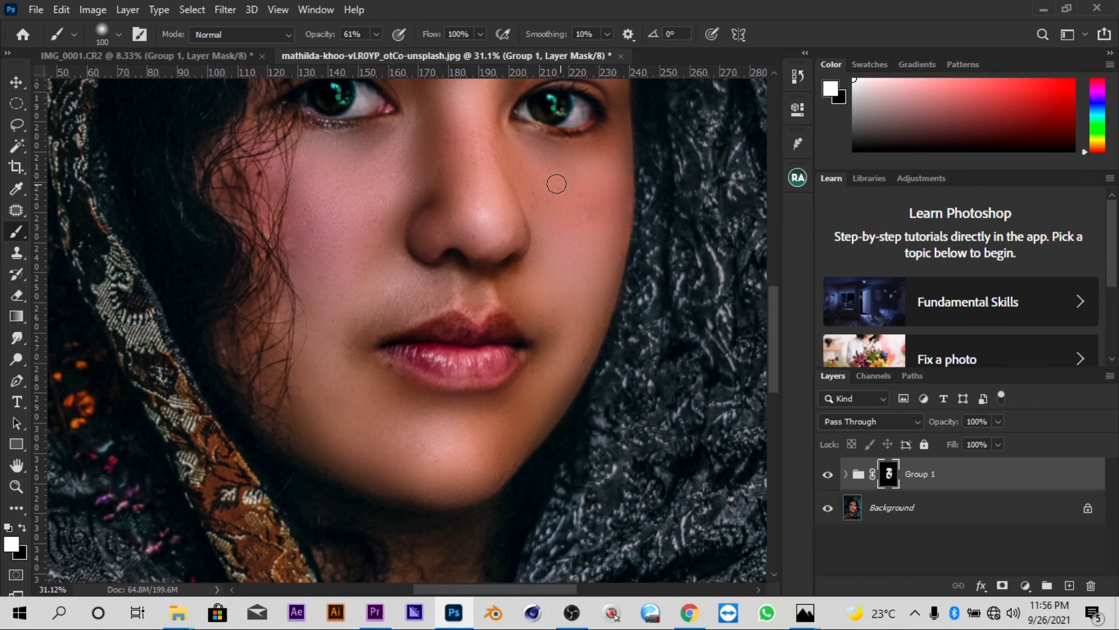
- Compare the portrait before and after the retouch by hiding and showing the masked group at 12.5% zoom
scroll(562, 185, up, 2)
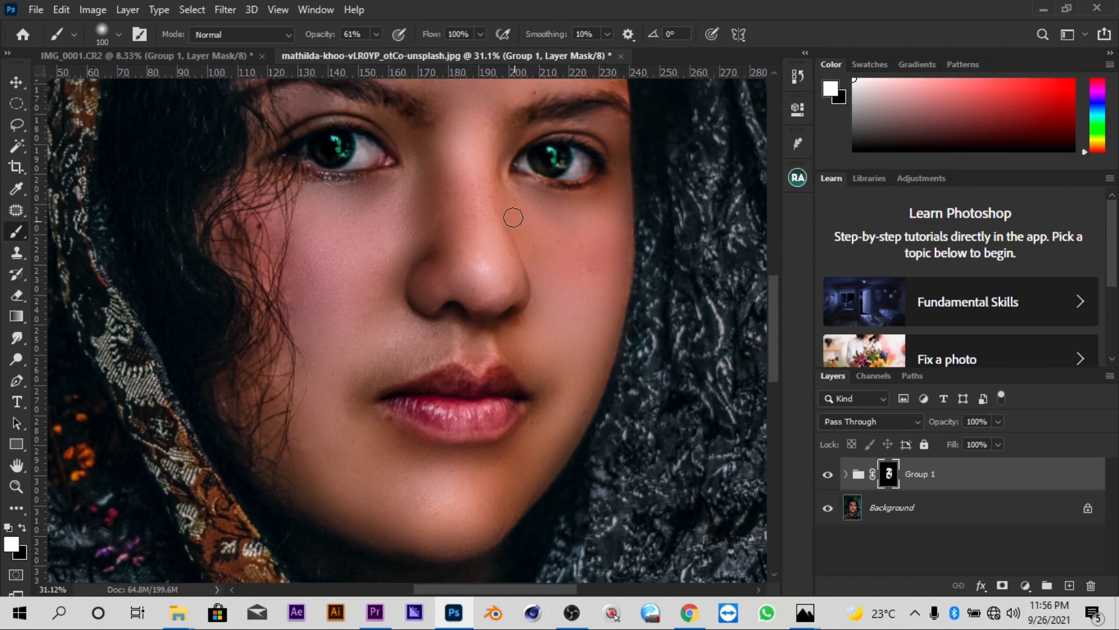
scroll(540, 264, up, 3)
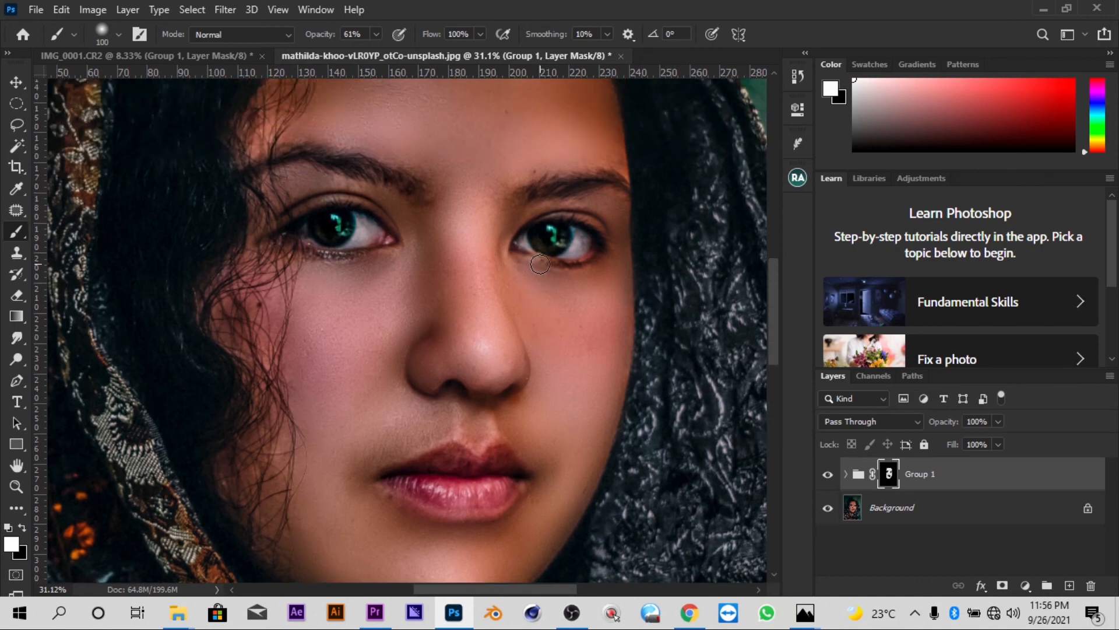
key(ctrl+minus)
key(ctrl+minus)
key(ctrl+minus)
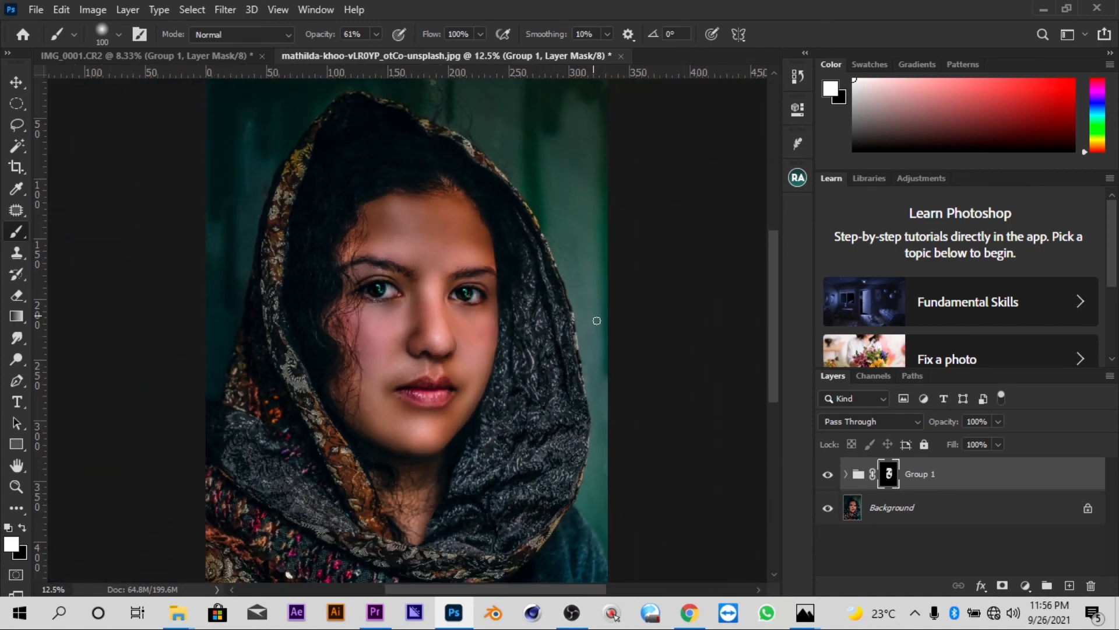
click(827, 477)
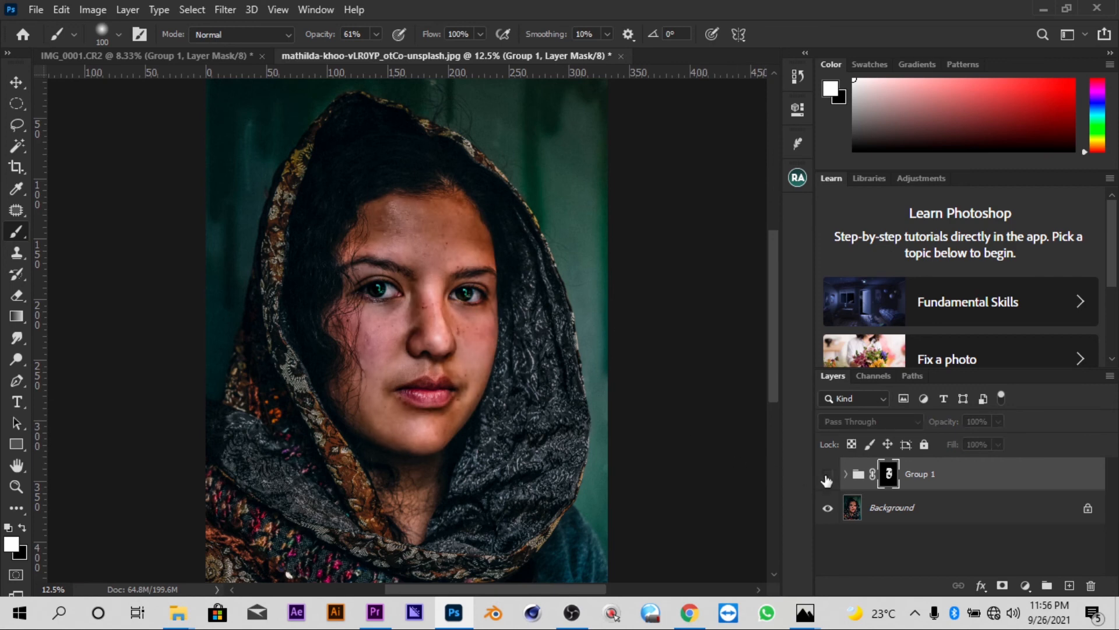
click(827, 477)
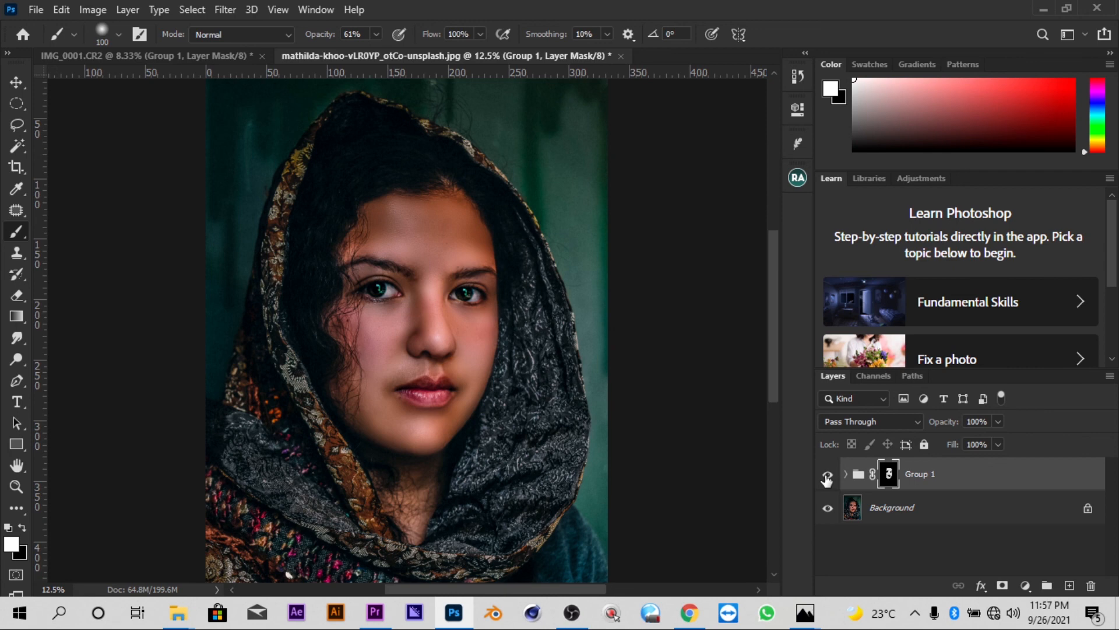
click(828, 476)
click(827, 478)
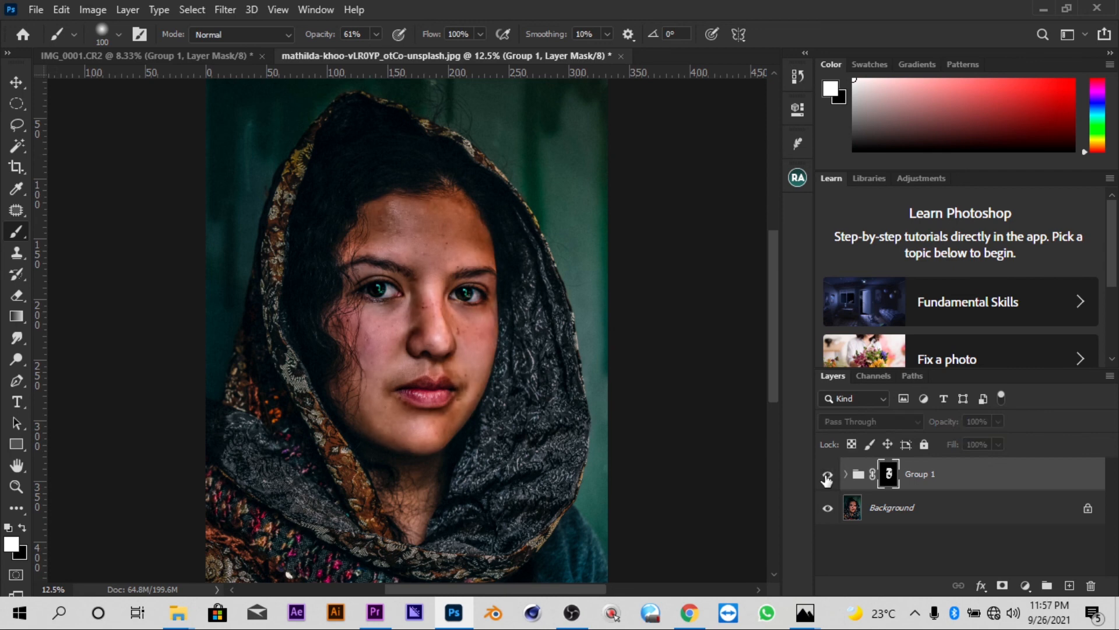
click(826, 478)
click(826, 478)
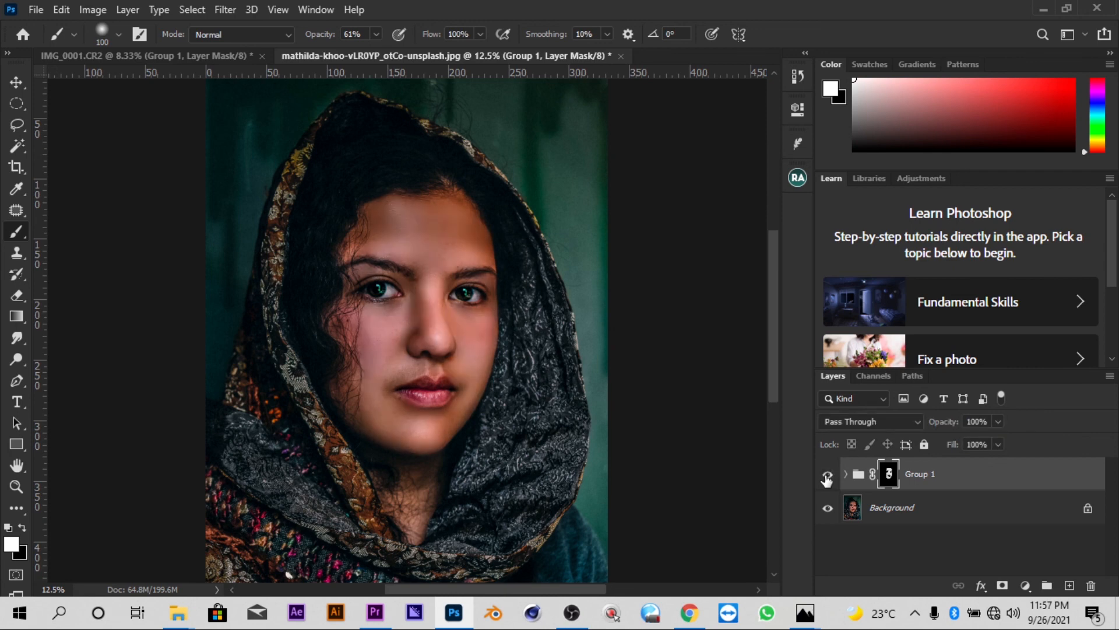
mouse_move(772, 385)
mouse_down()
mouse_move(767, 372)
mouse_move(771, 393)
mouse_up()
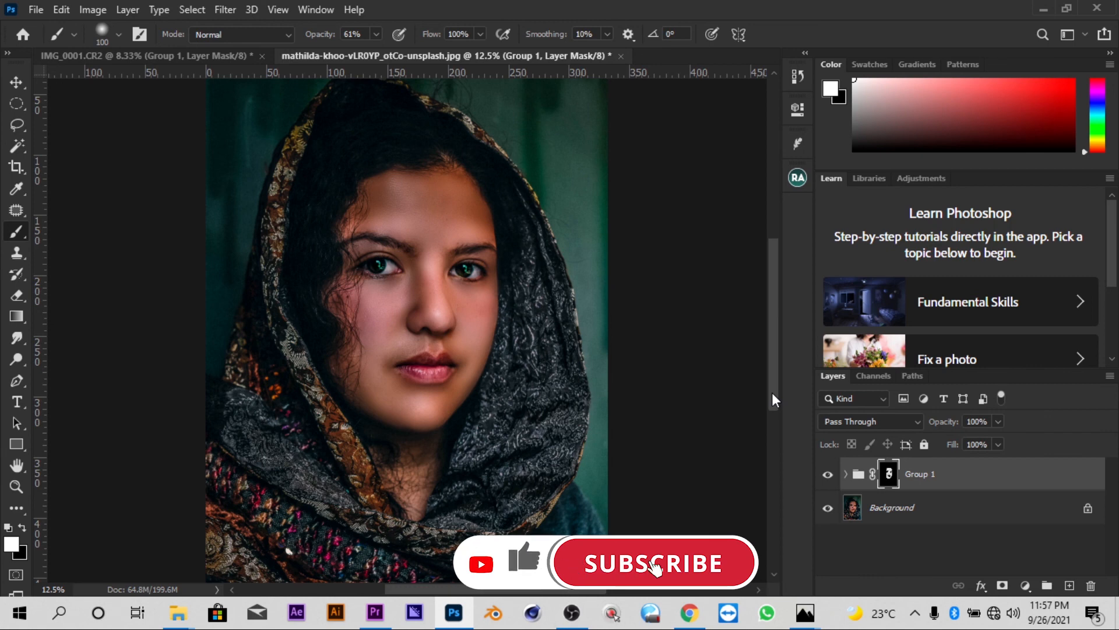
mouse_move(772, 393)
mouse_down()
mouse_move(772, 432)
mouse_move(775, 394)
mouse_up()
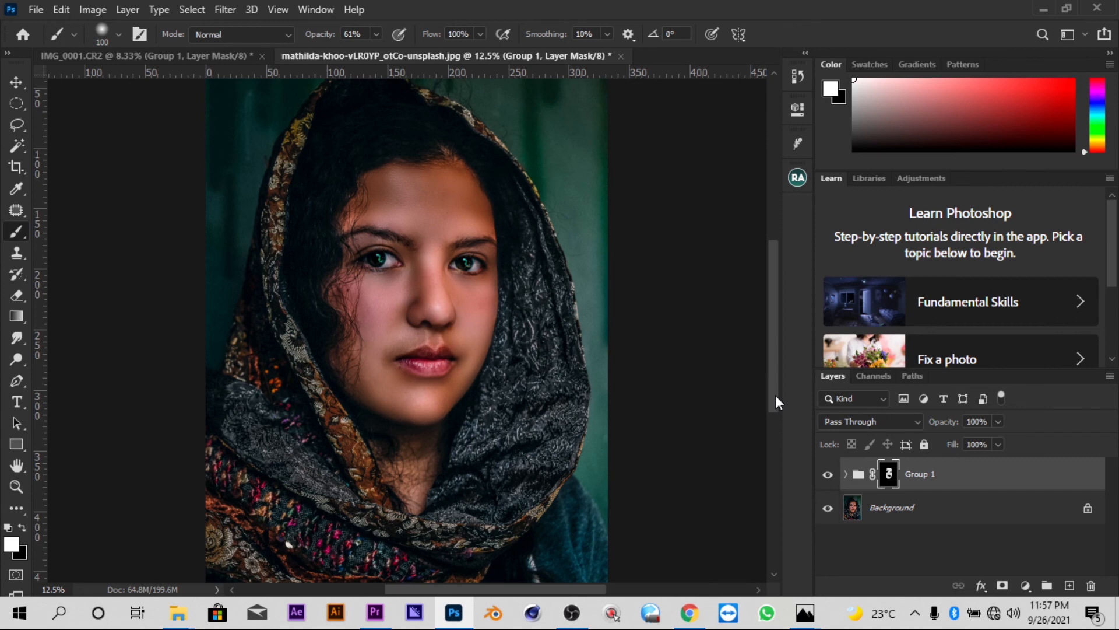
drag(775, 396, 775, 384)
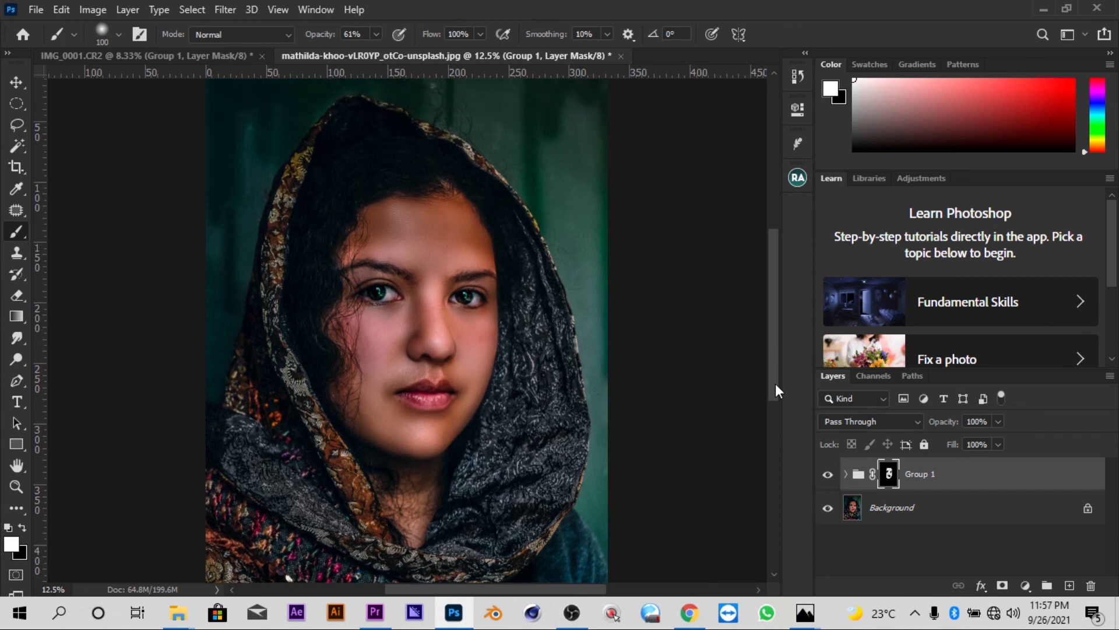